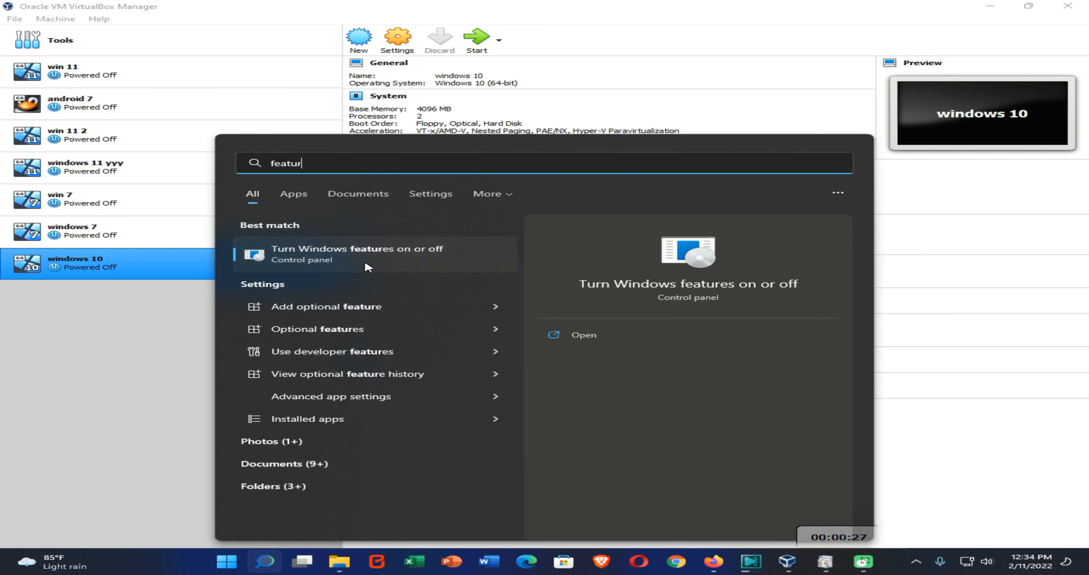
- Check in the Windows Features dialog that Hyper-V is turned off, and close the dialog by accepting it
click(356, 259)
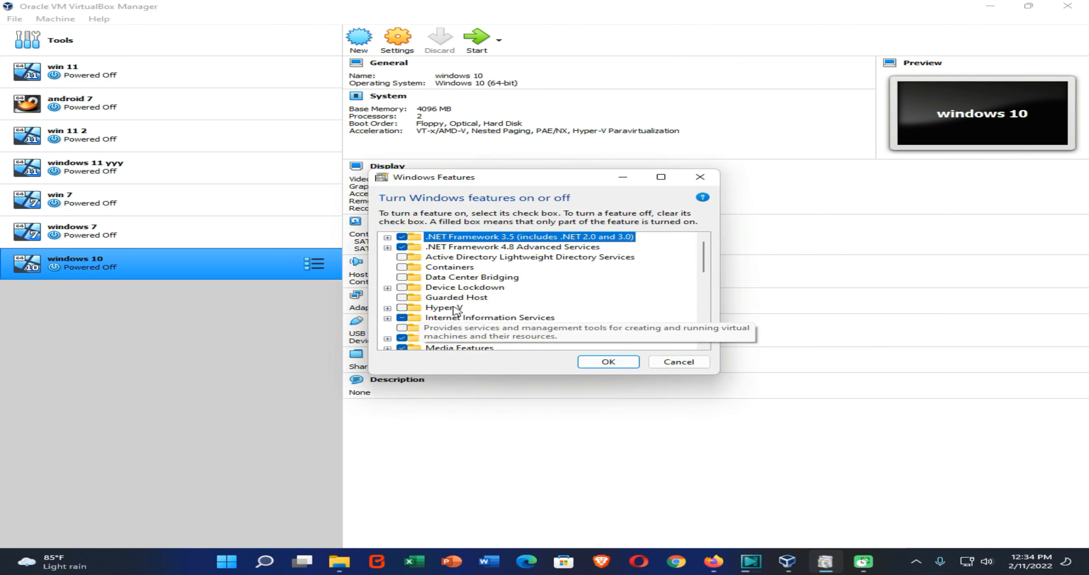
click(601, 362)
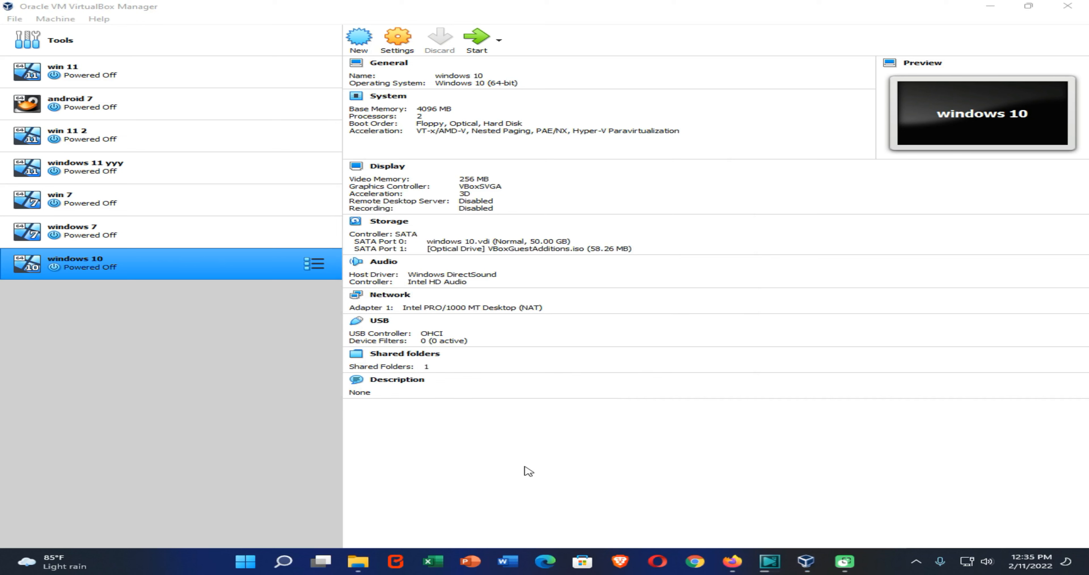
- Start a new virtual machine named windows xp with version Windows XP (64-bit) and about 2550 MB of memory
click(358, 48)
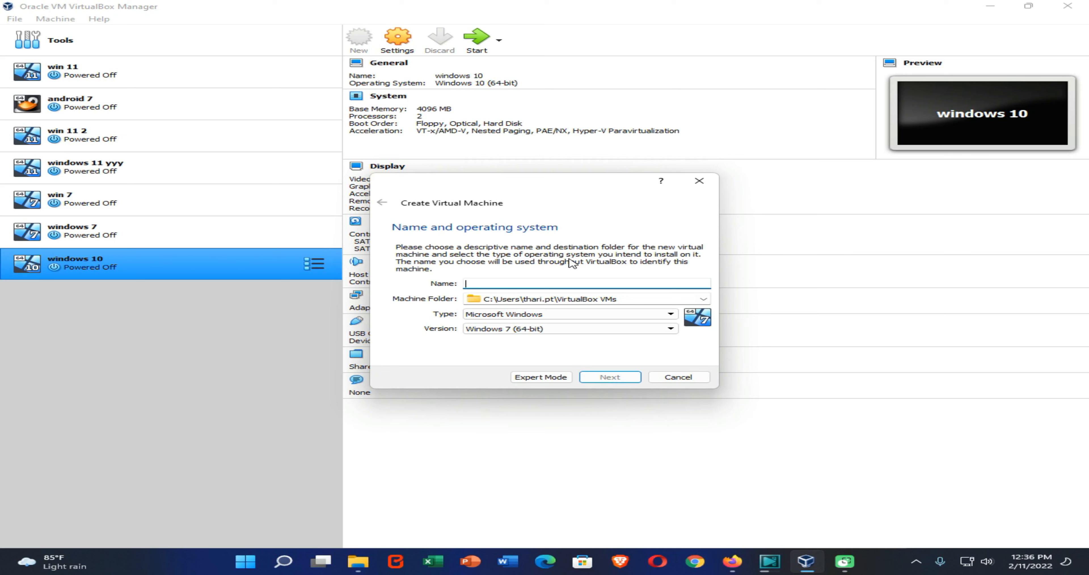
text(windows xp)
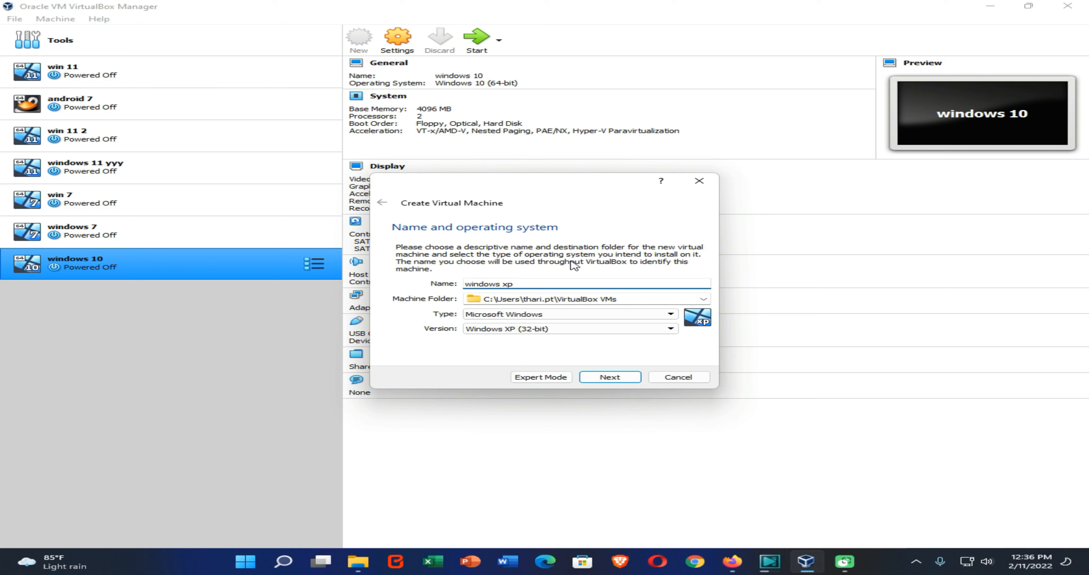
click(564, 329)
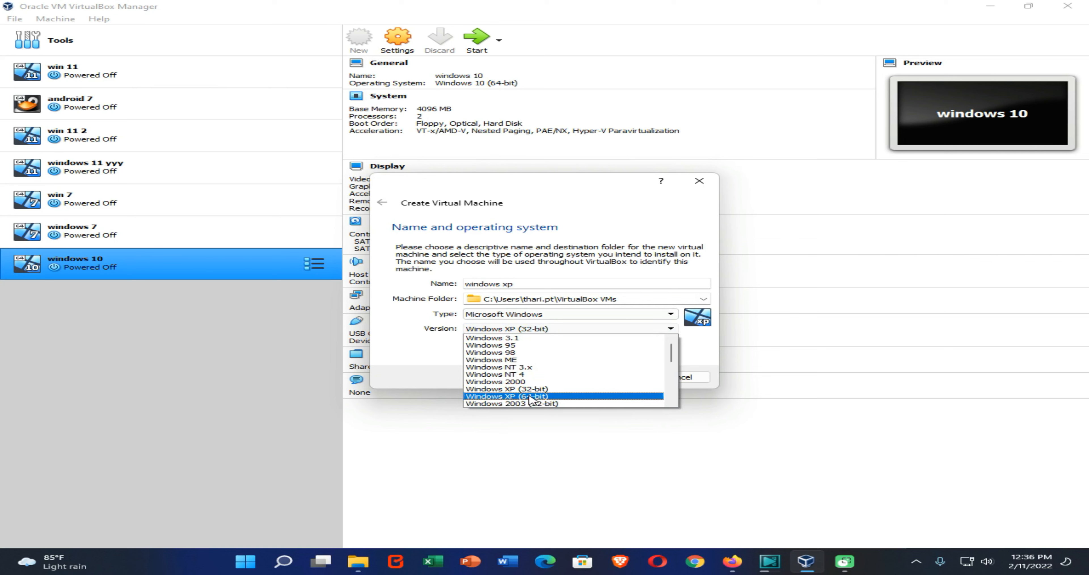
click(559, 396)
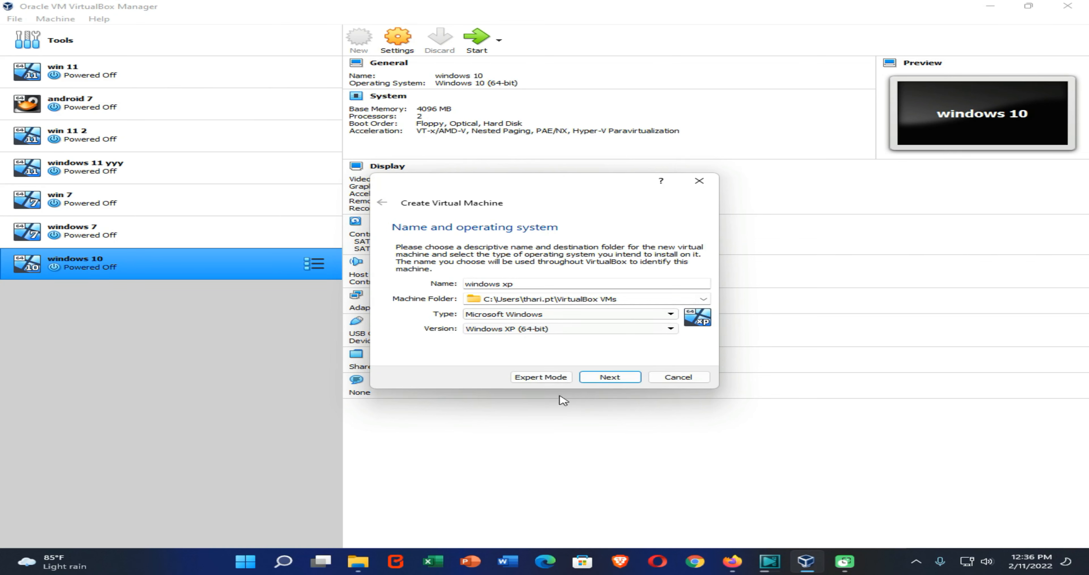
click(622, 383)
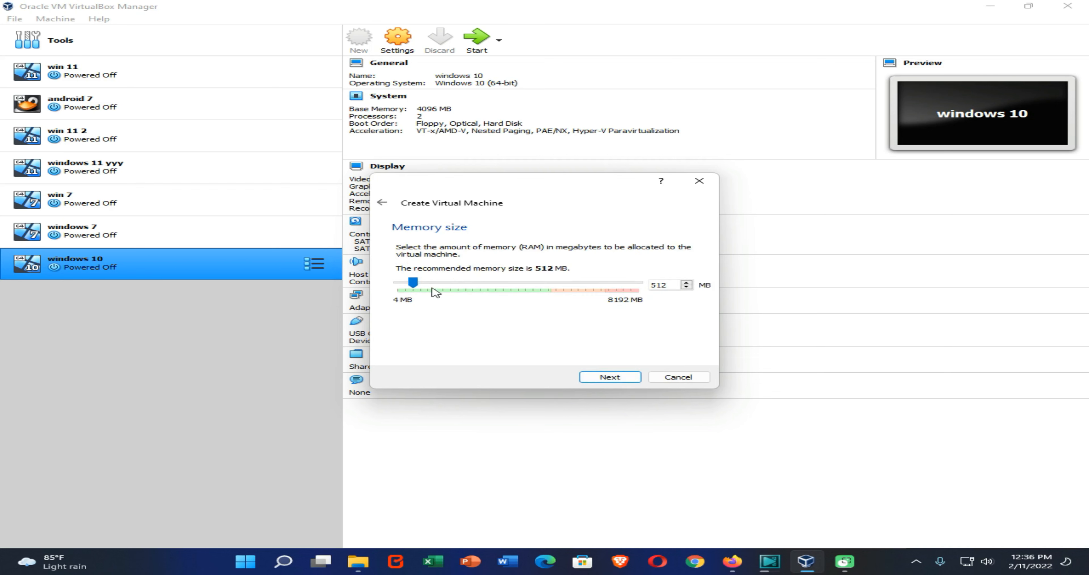
drag(417, 284, 471, 284)
click(608, 380)
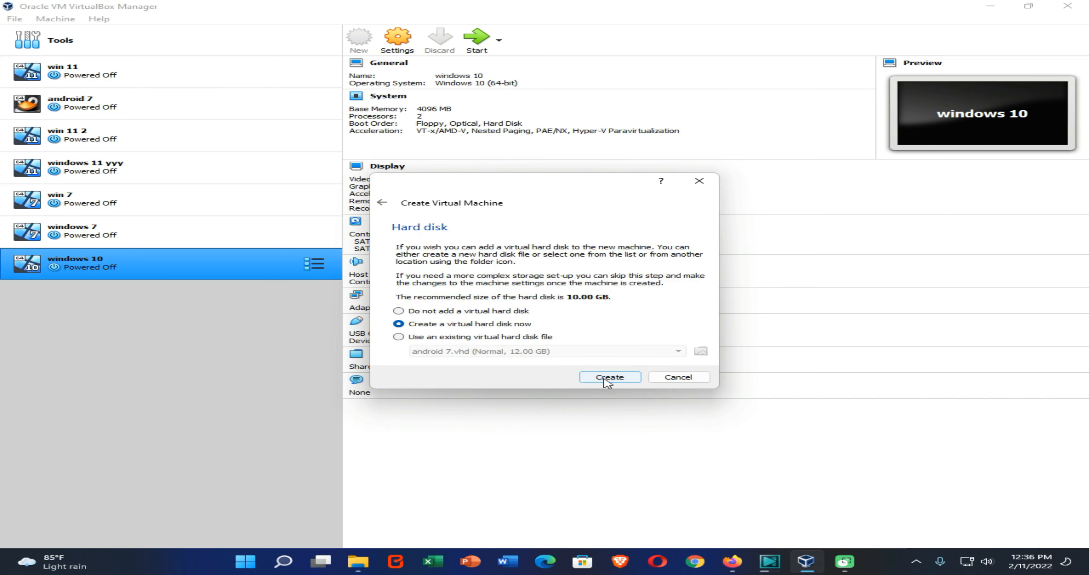
- Create a fixed-size 10.00 GB VDI virtual hard disk for the new machine in the default location
click(608, 380)
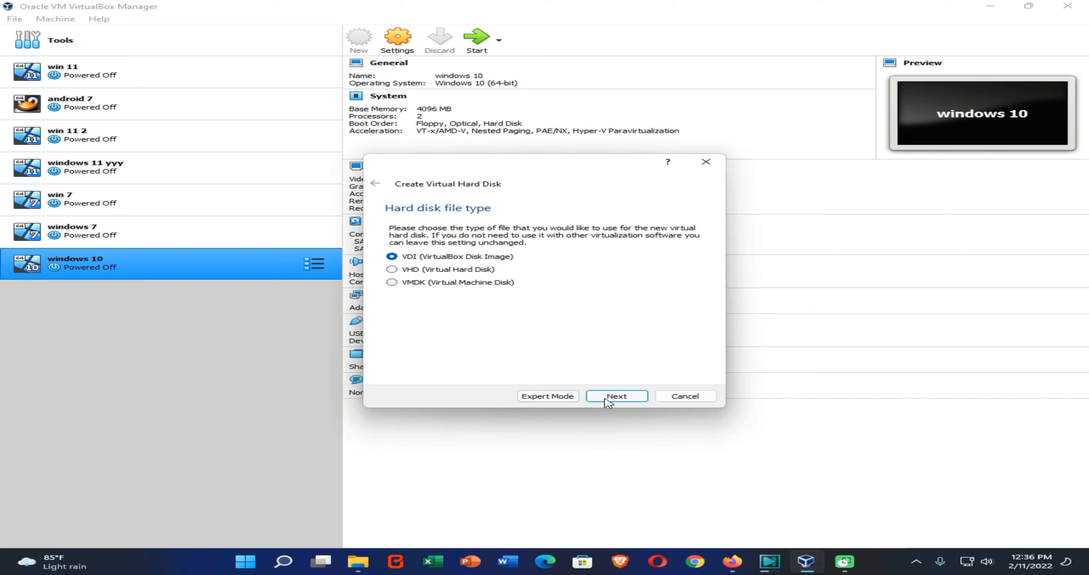
click(614, 399)
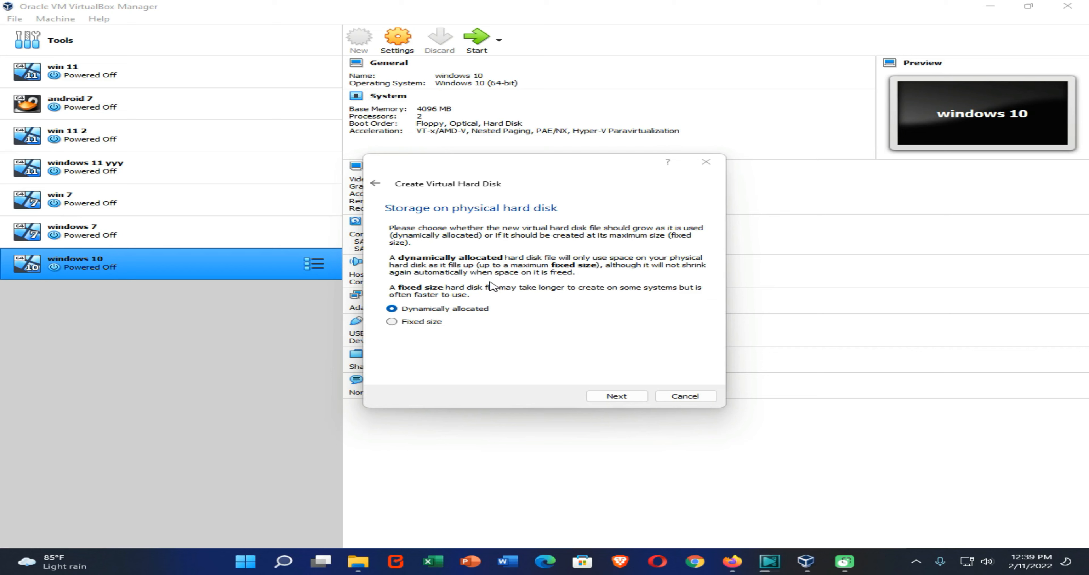
click(430, 323)
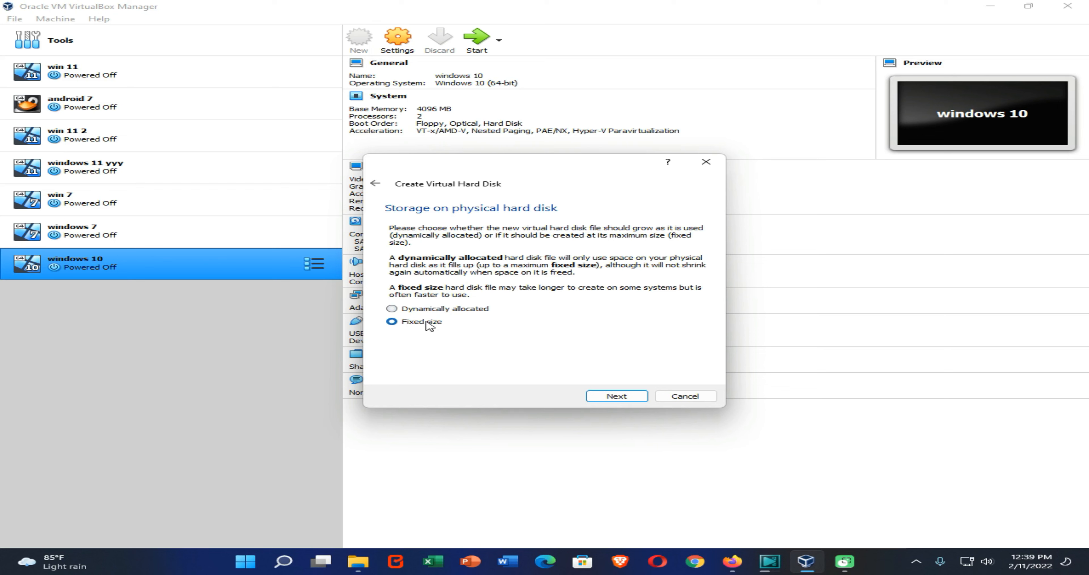
click(612, 397)
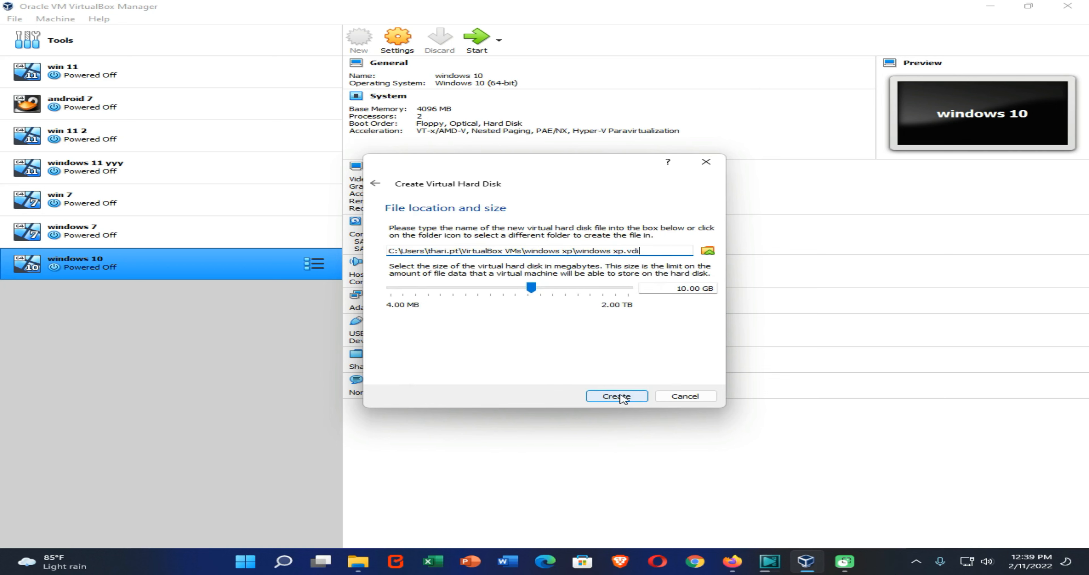
click(622, 396)
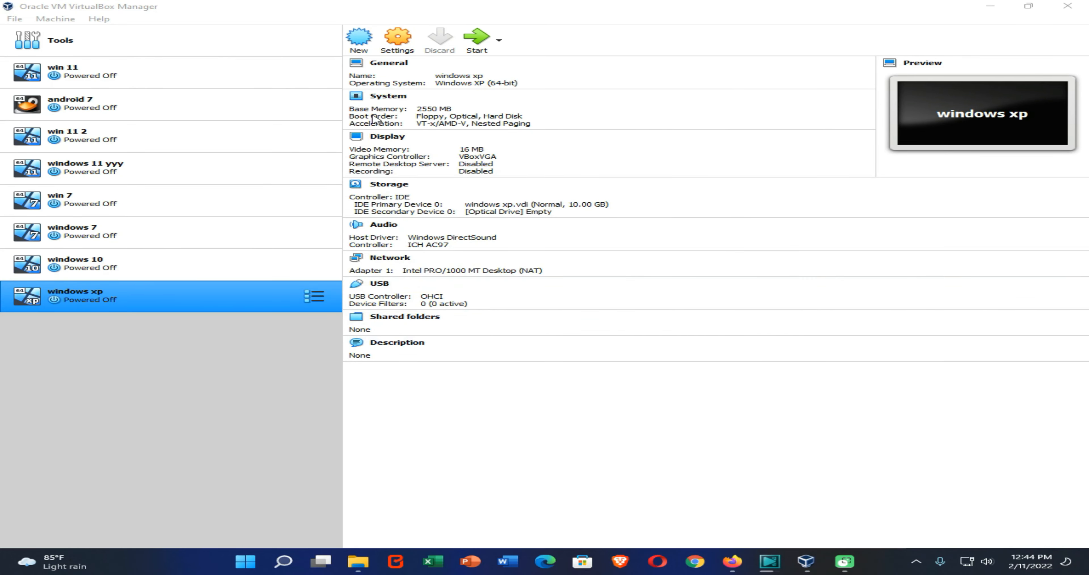
- In the windows xp machine's system settings, enable PAE/NX and raise the processor count to the end of the green range
click(396, 42)
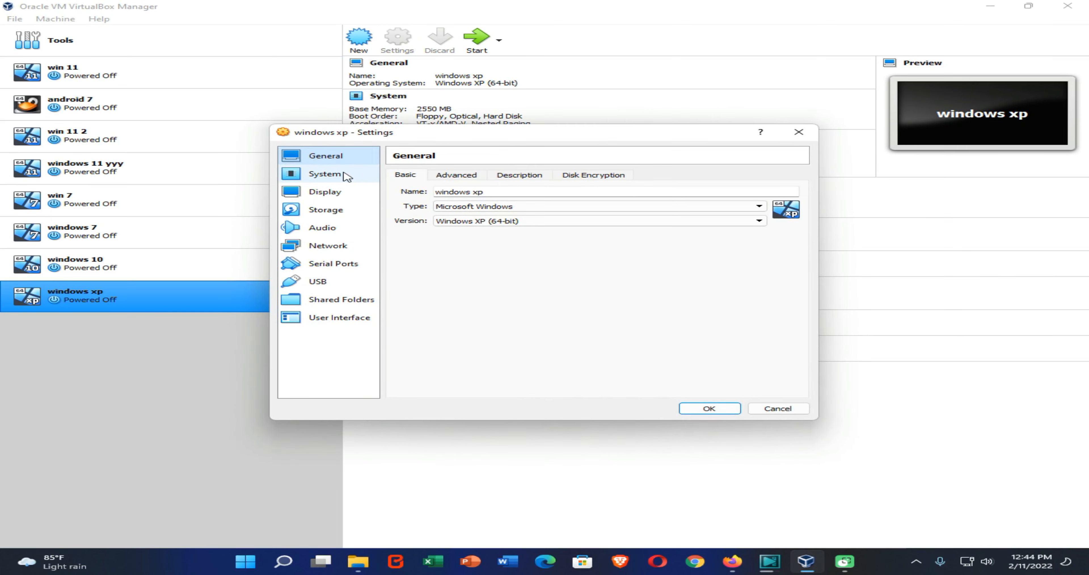
click(324, 174)
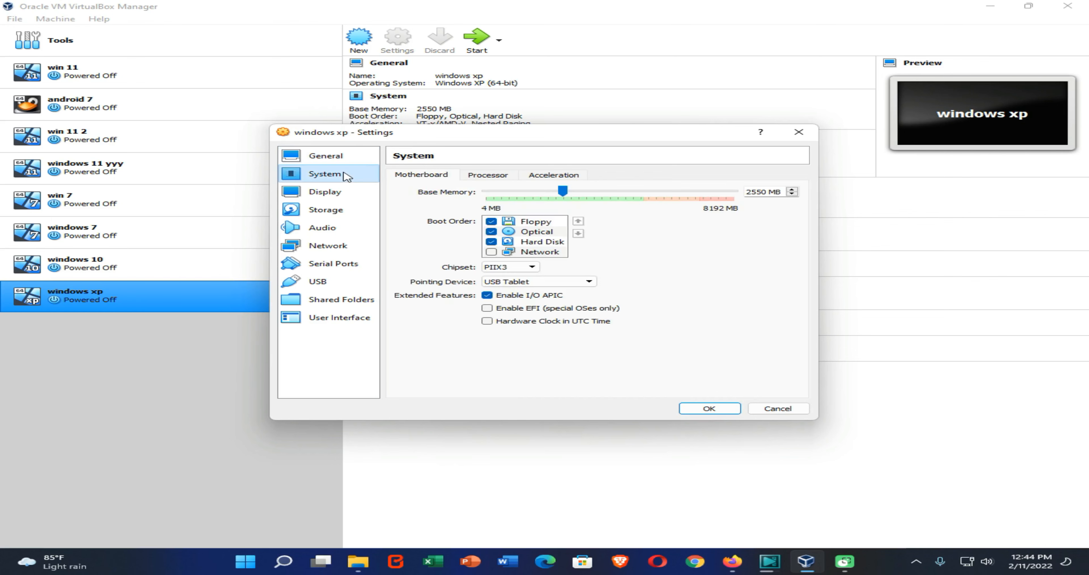
click(491, 179)
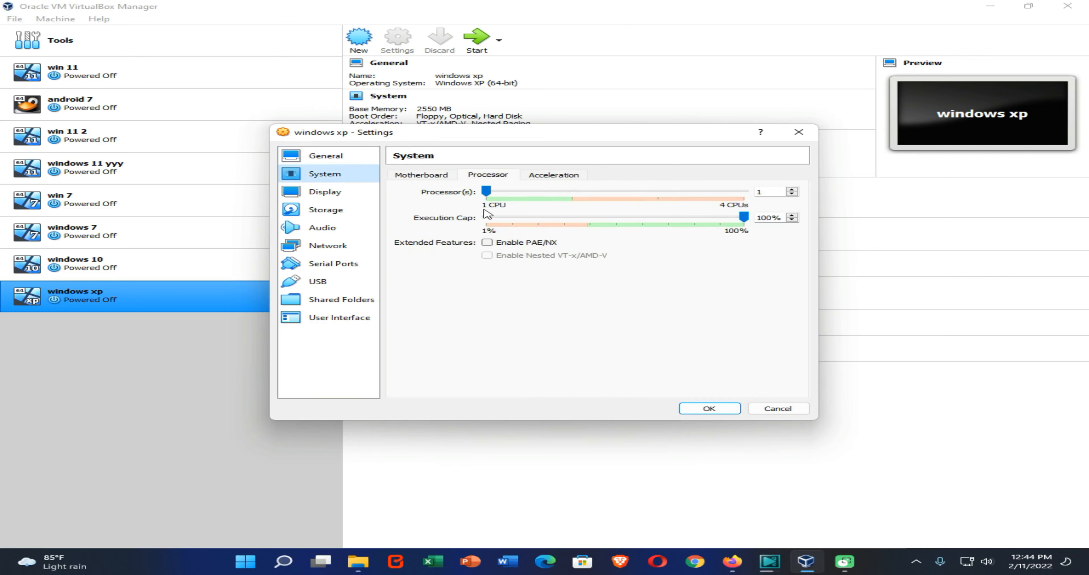
click(488, 243)
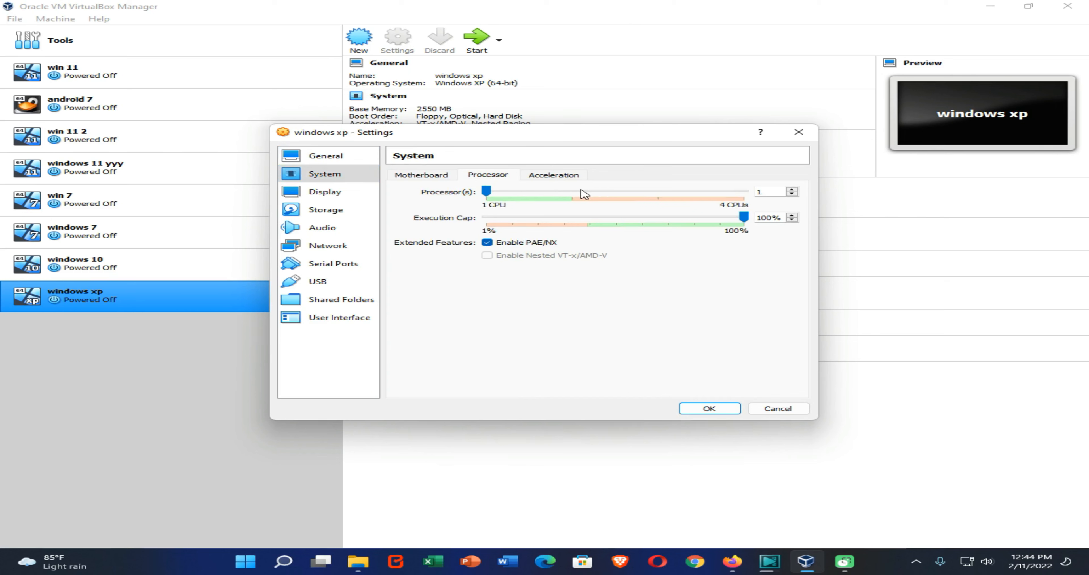
drag(487, 192, 575, 195)
- Enable 3D acceleration for the machine's display and set its video memory to 128 MB
click(303, 196)
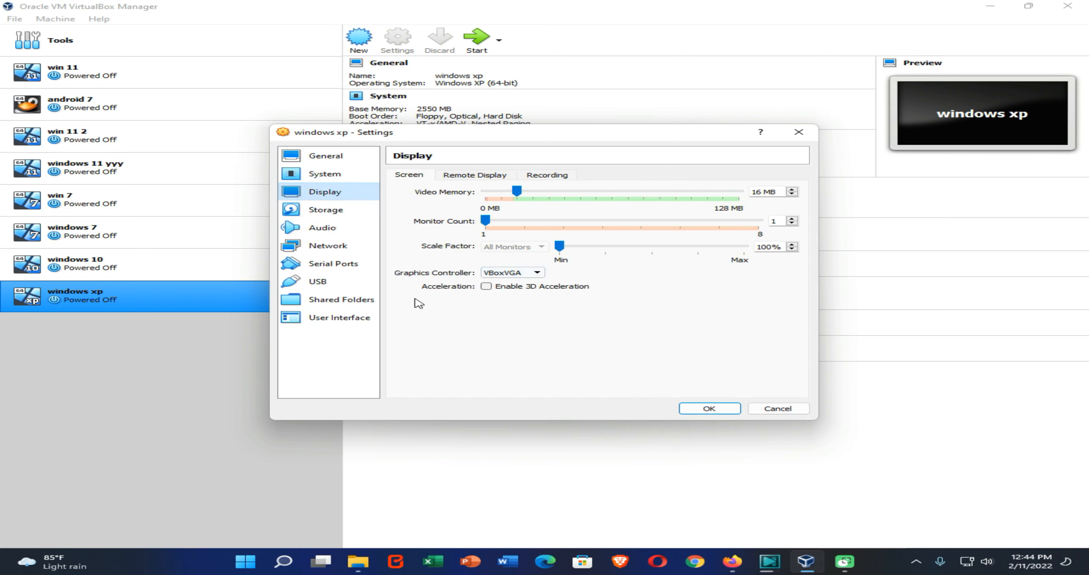
click(487, 287)
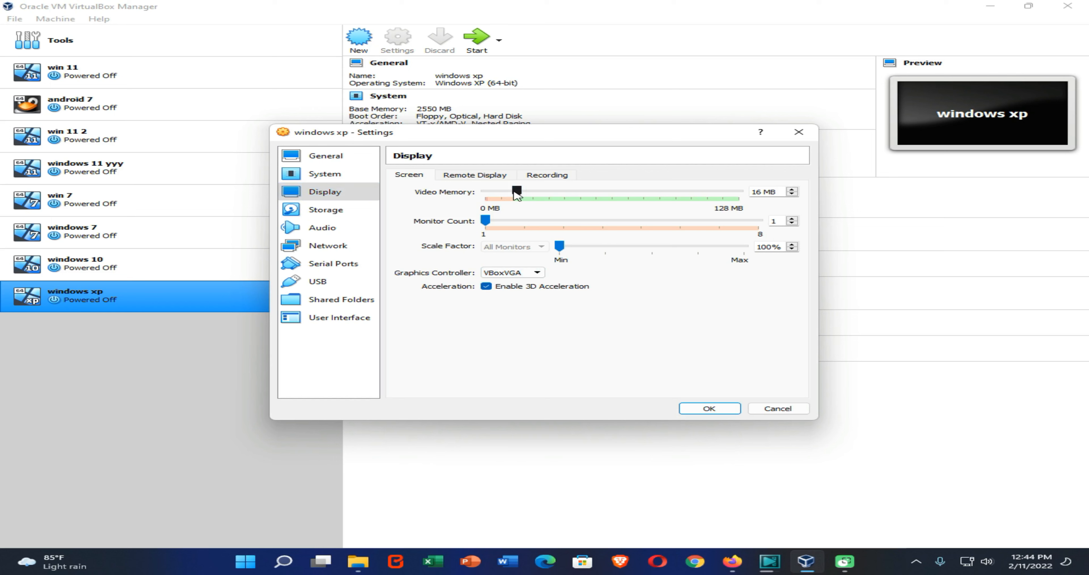
drag(521, 193, 752, 198)
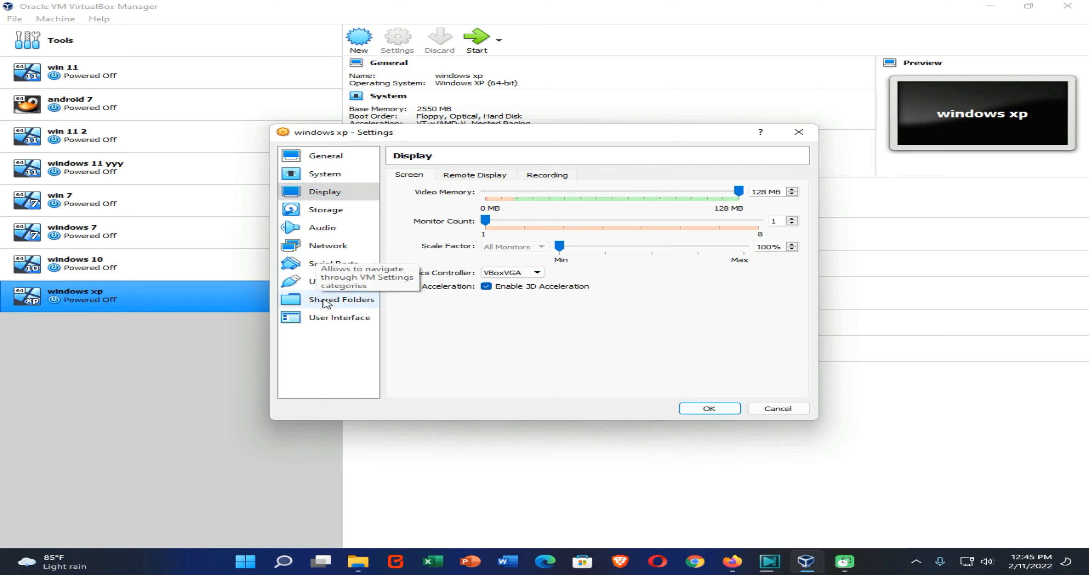
- Attach the Windows XP Professional 64-bit disk image from Downloads to the empty optical drive and enable Live CD/DVD
click(341, 215)
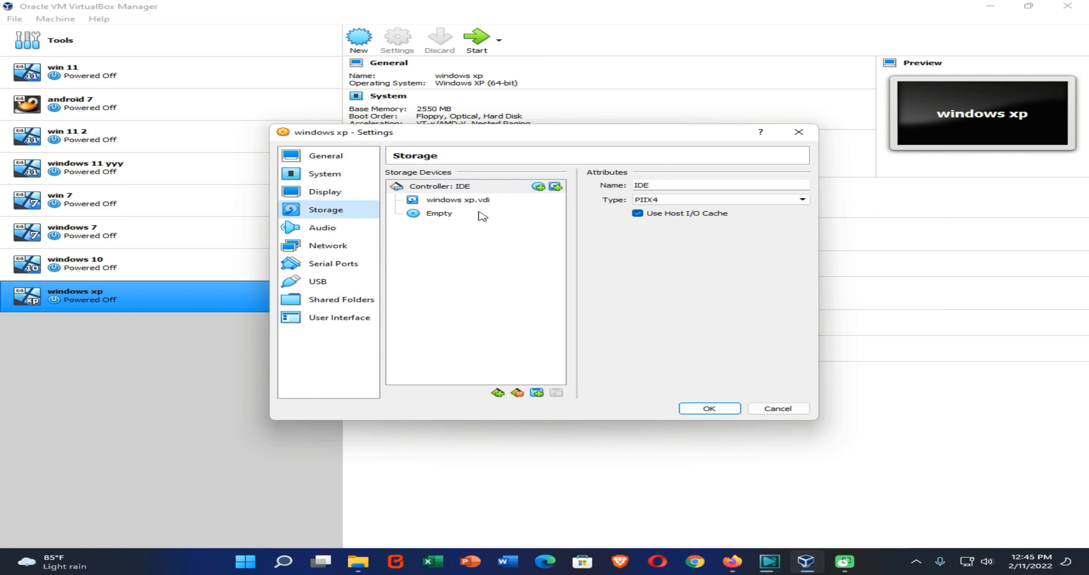
click(454, 215)
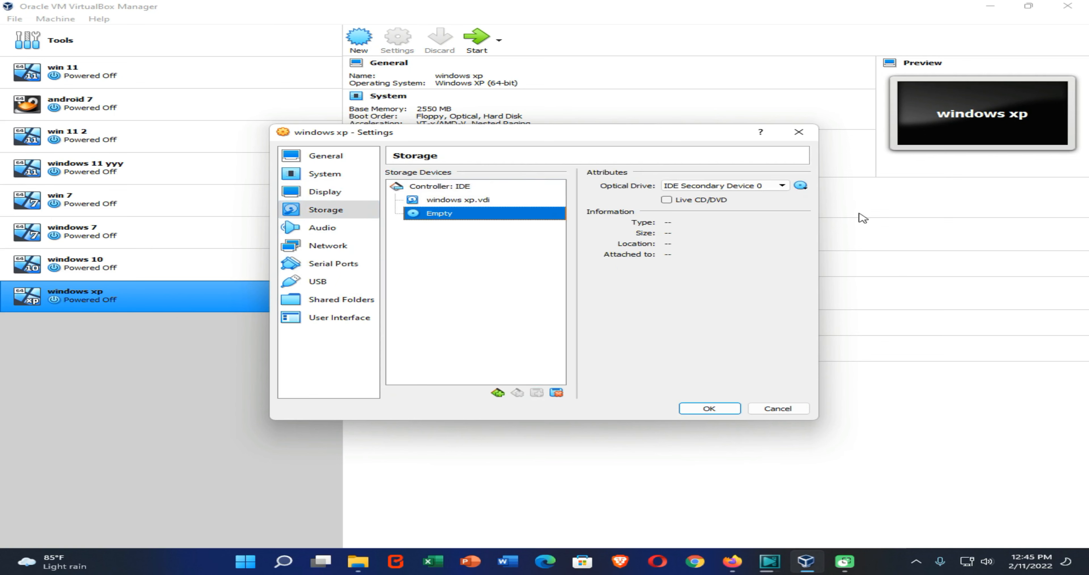
click(800, 185)
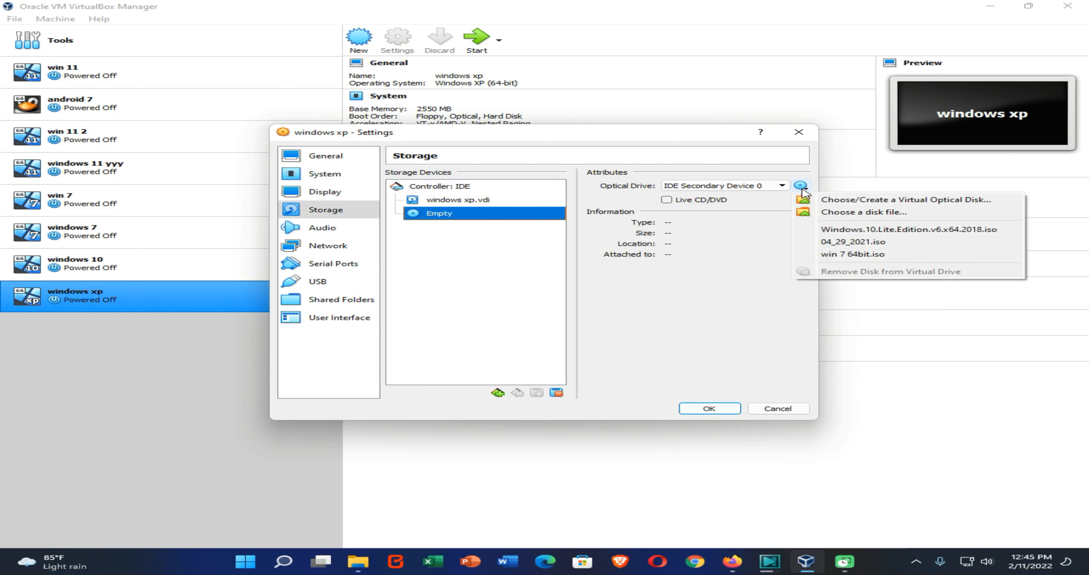
click(823, 214)
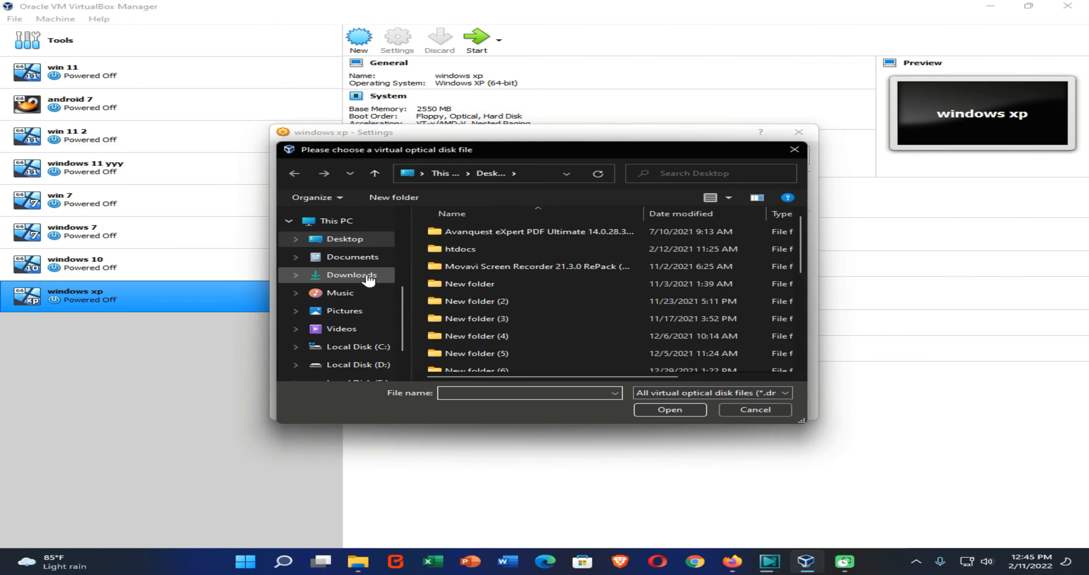
click(368, 277)
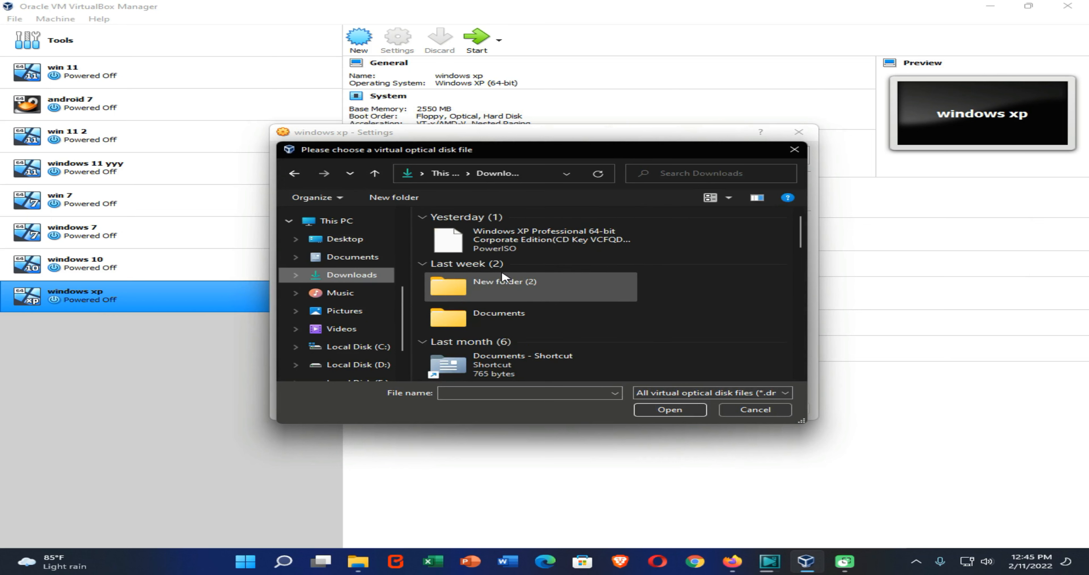
click(528, 247)
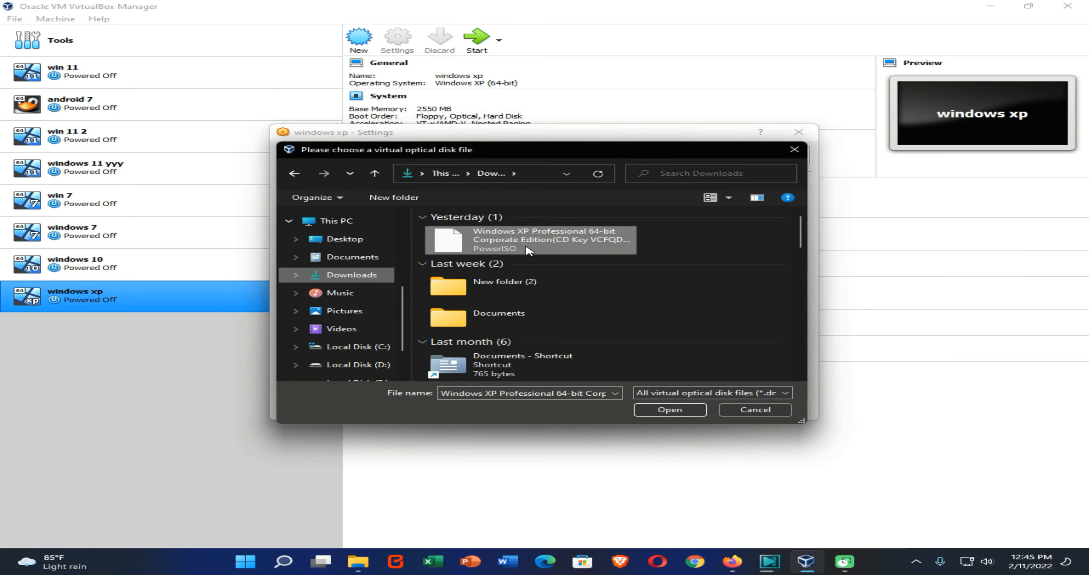
click(670, 410)
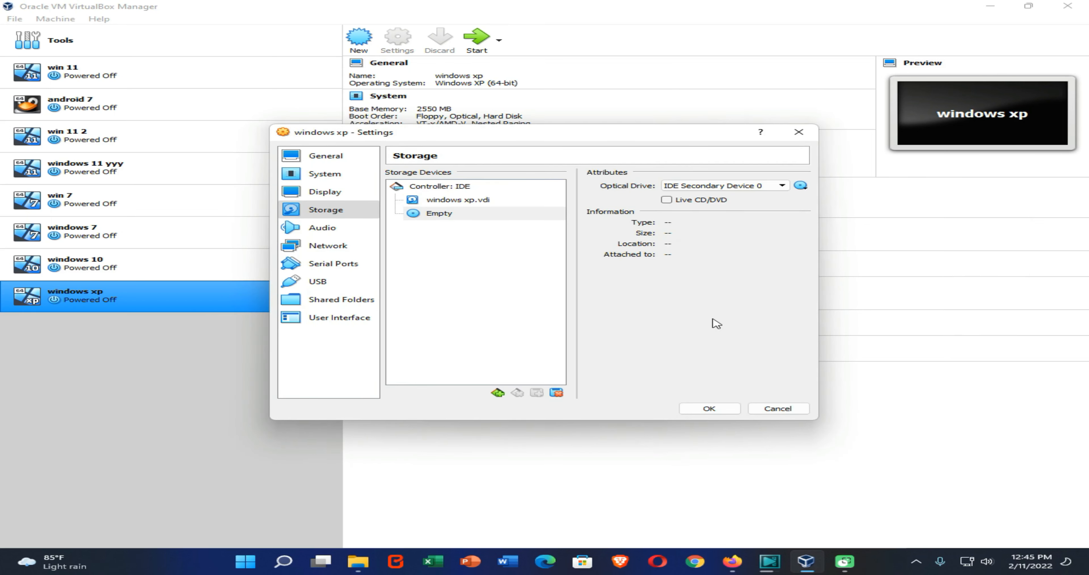
click(670, 201)
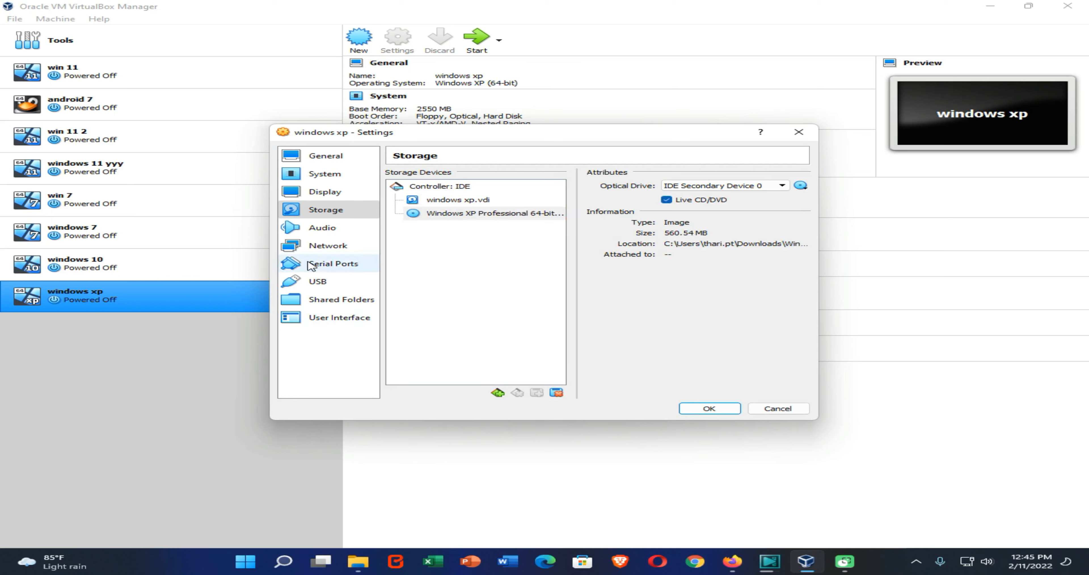
- Add a new shared folder for the windows xp machine, choosing the vbox folder on Local Disk (D:) as its path
click(333, 301)
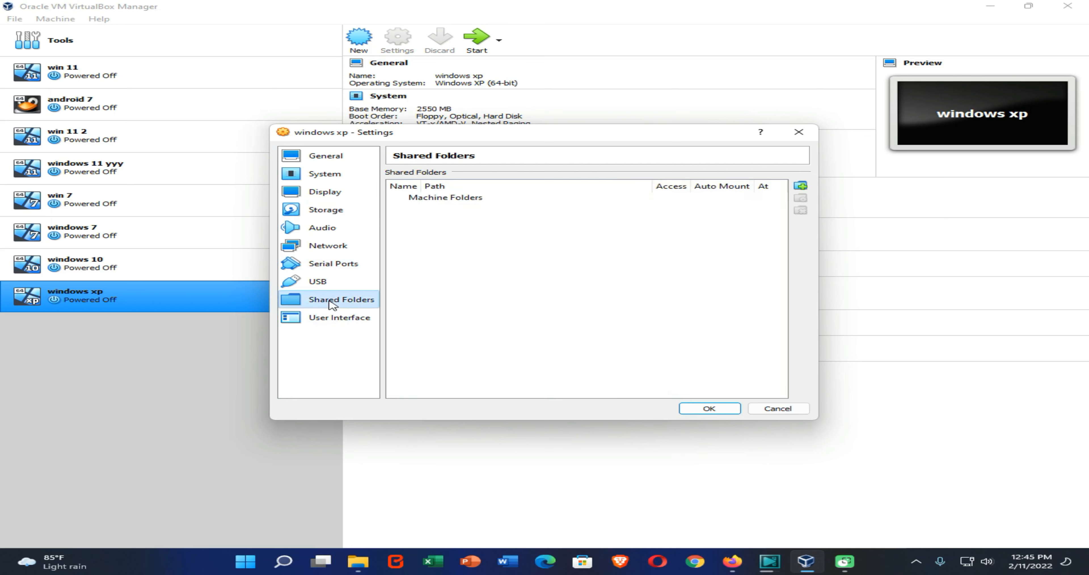
click(801, 187)
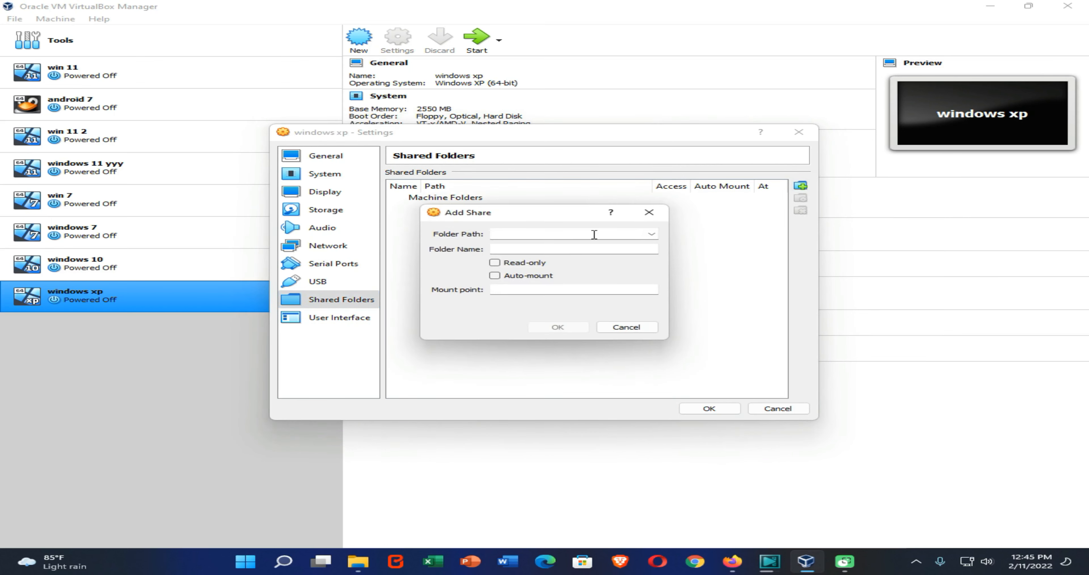
click(651, 234)
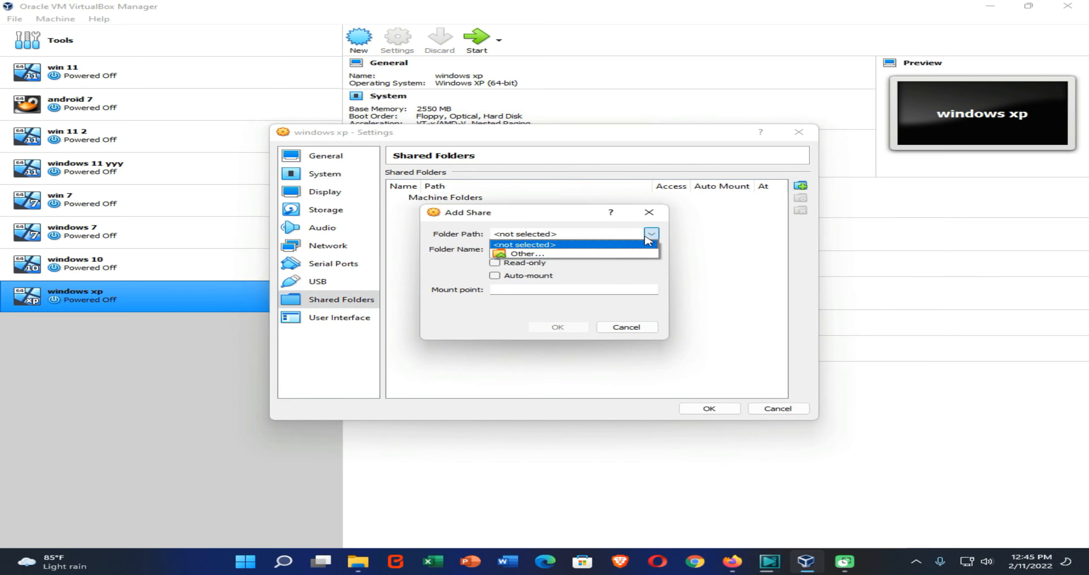
click(620, 253)
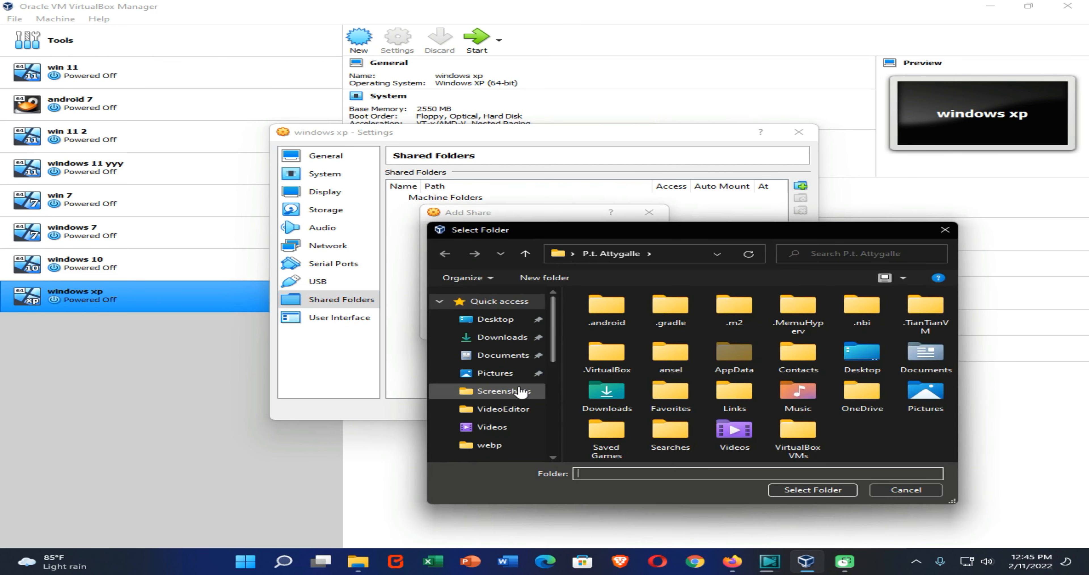
scroll(503, 391, down, 3)
click(491, 431)
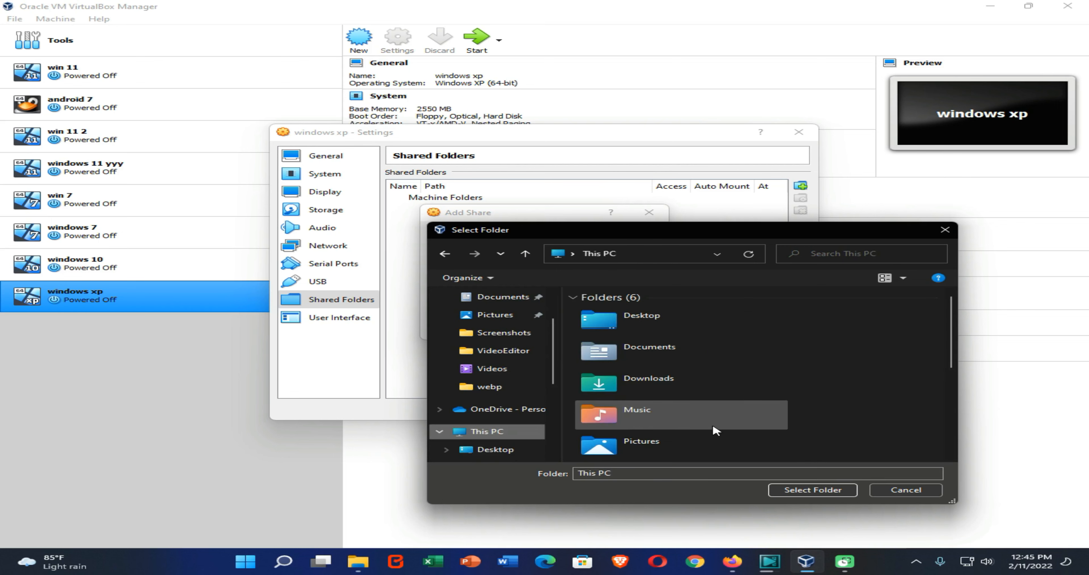
scroll(685, 405, down, 5)
double_click(673, 345)
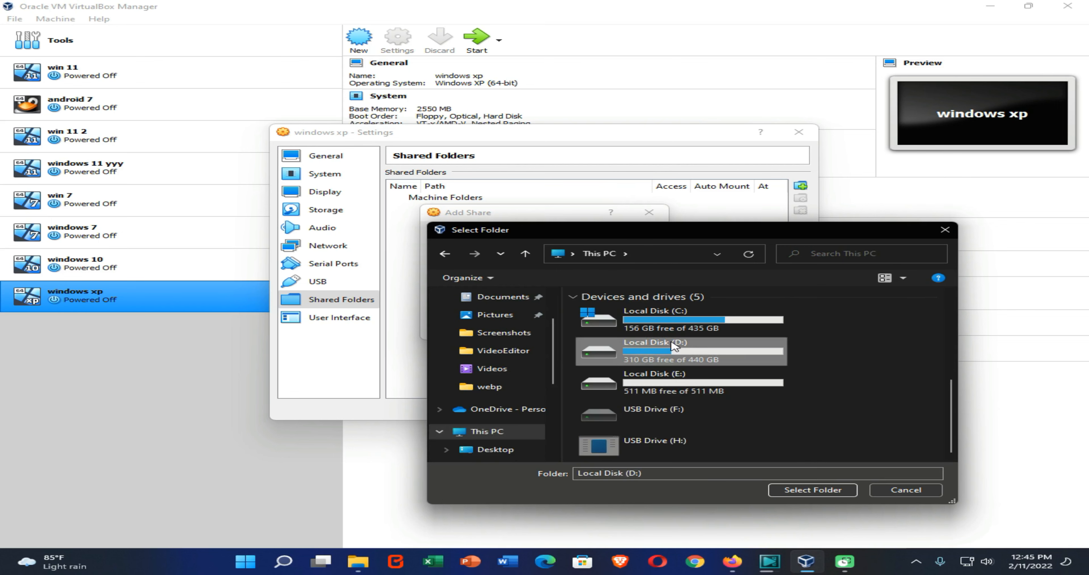
scroll(688, 407, down, 1)
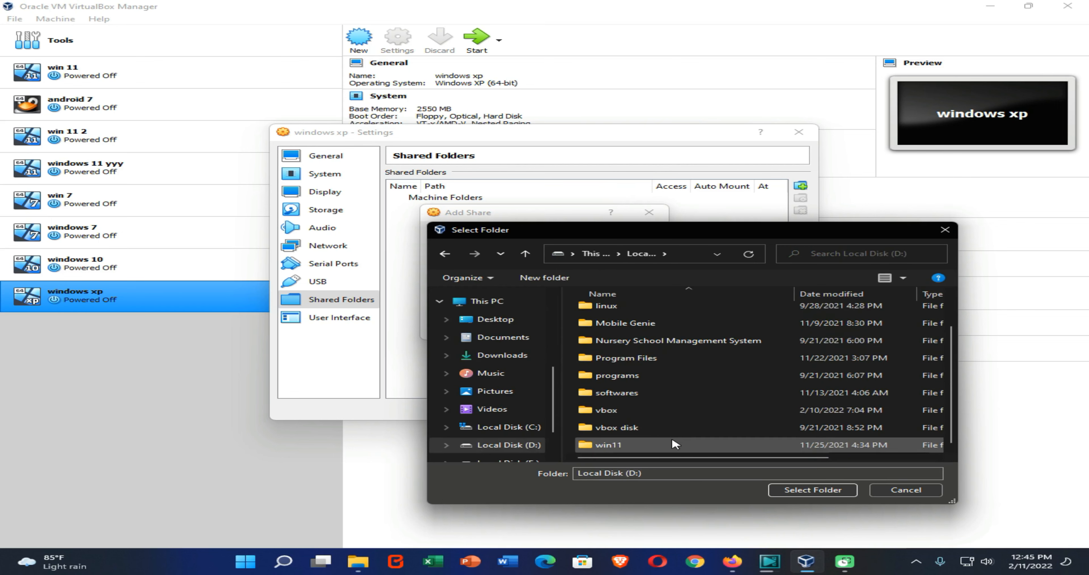
click(624, 417)
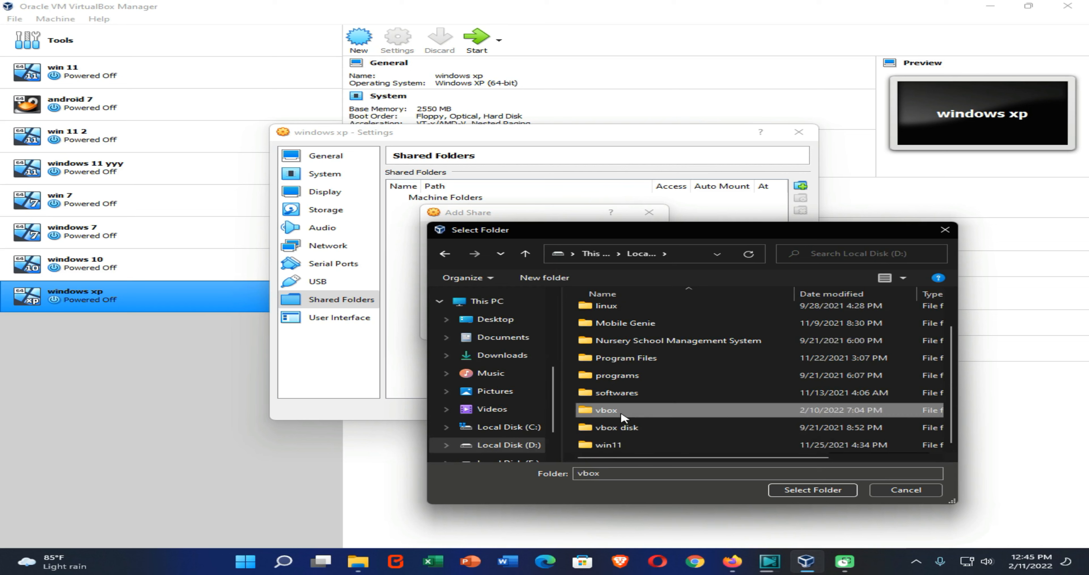
click(799, 490)
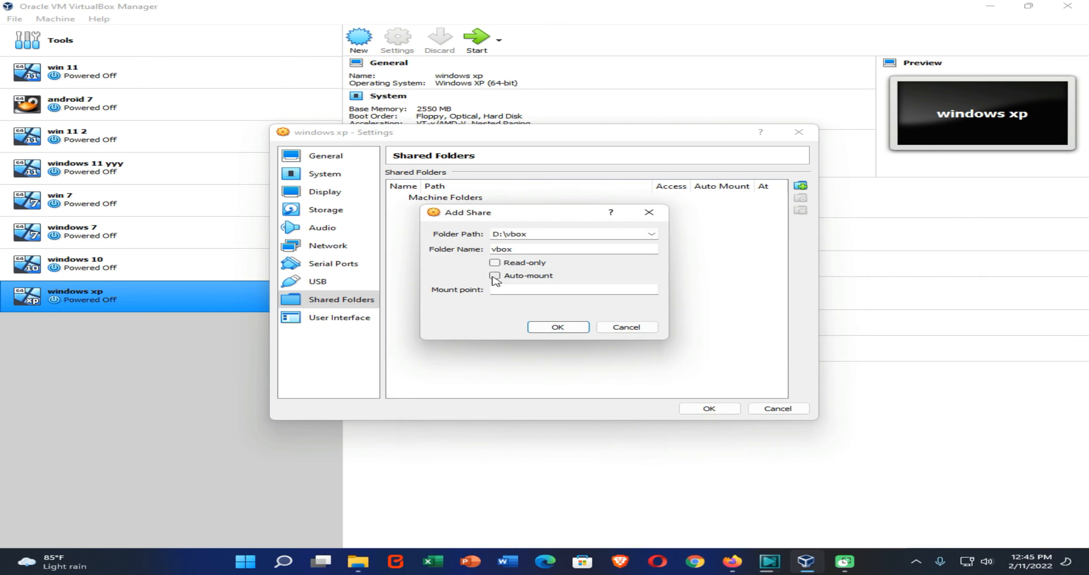
- Enable auto-mount for the vbox share, add it, and save the machine's settings
click(495, 276)
click(578, 329)
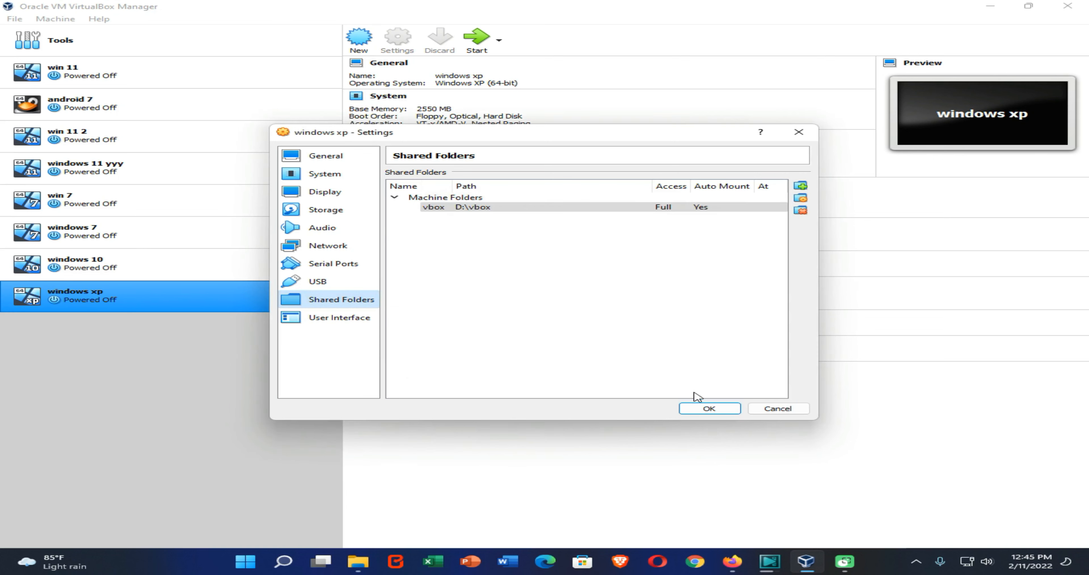
click(708, 409)
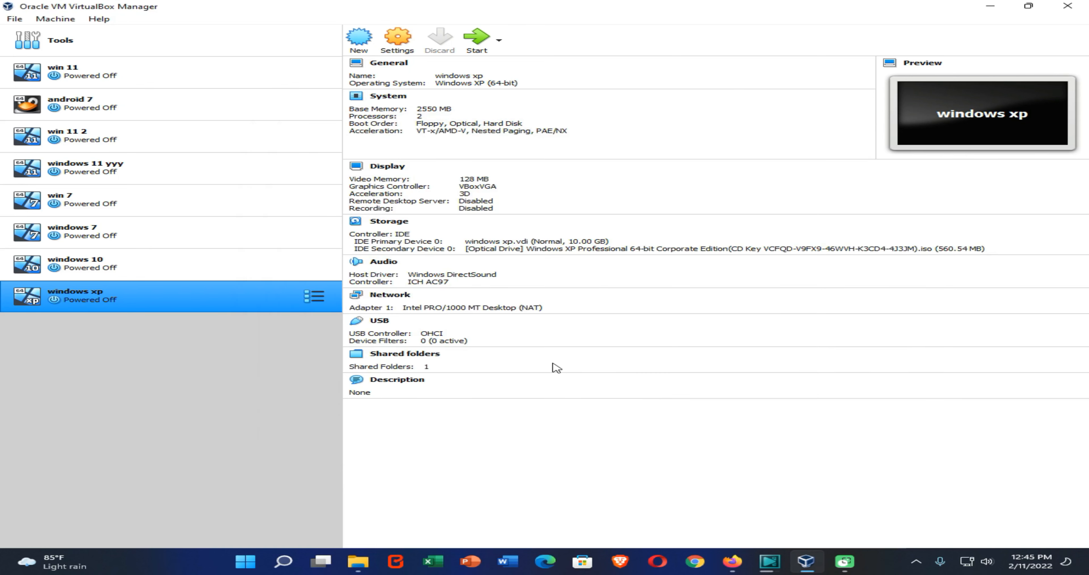
- Start the windows xp machine and choose to set up Windows now
click(476, 40)
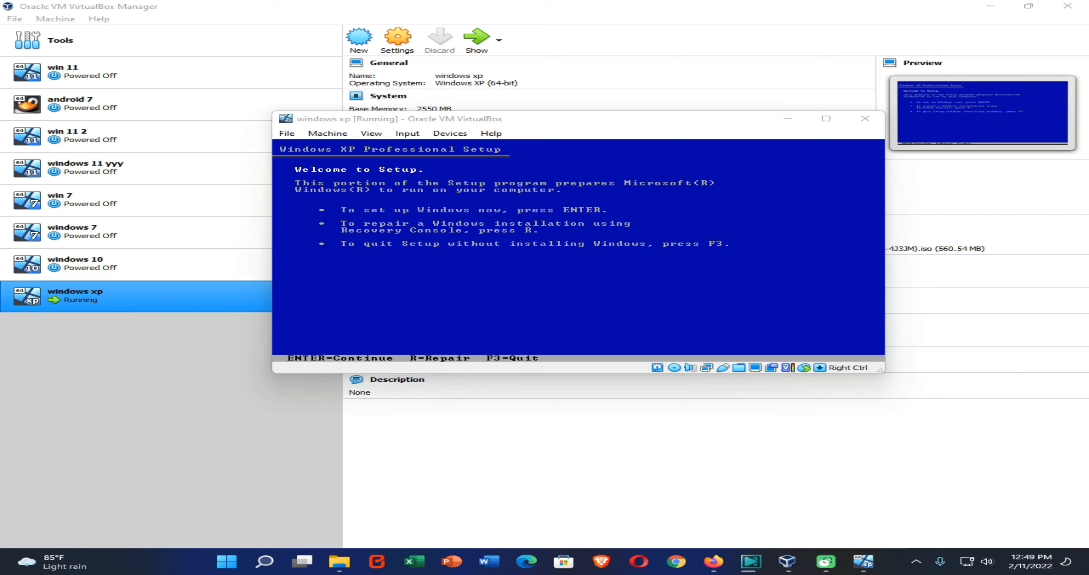
click(474, 122)
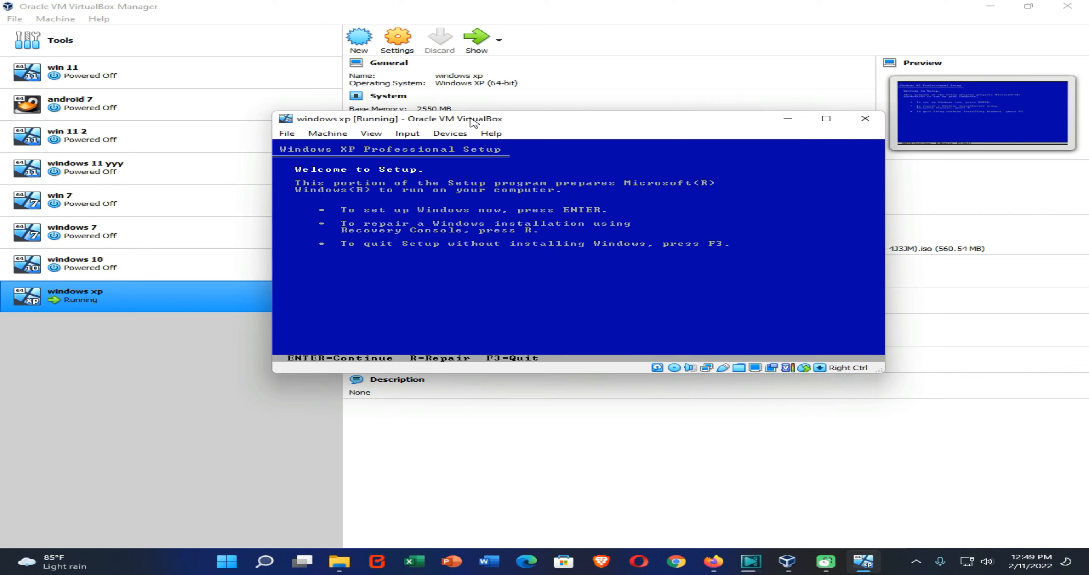
key(Return)
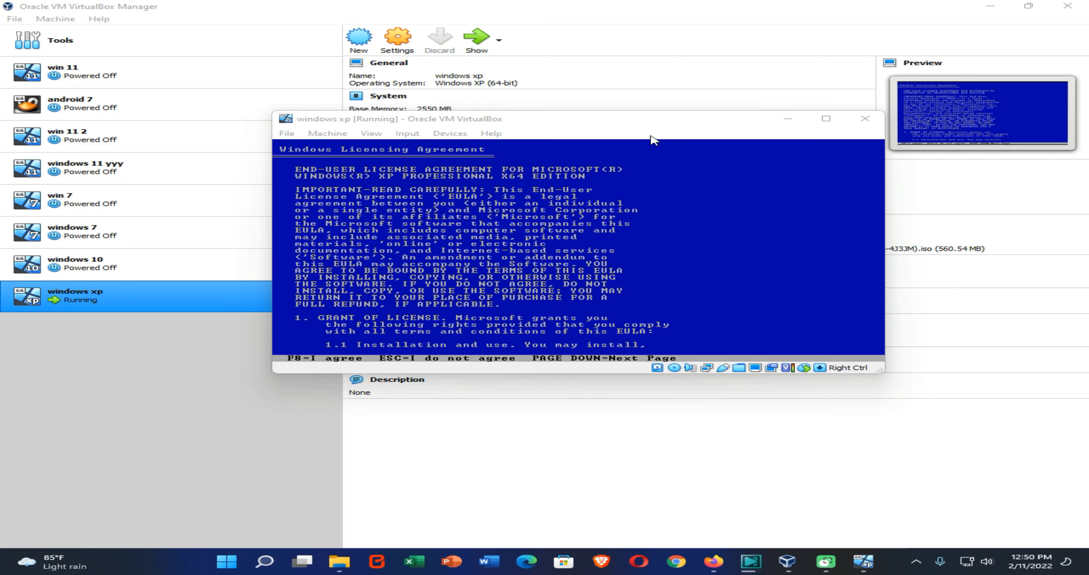
- Accept the Windows licensing agreement and format the new partition using the NTFS file system without the quick option
click(444, 120)
key(F8)
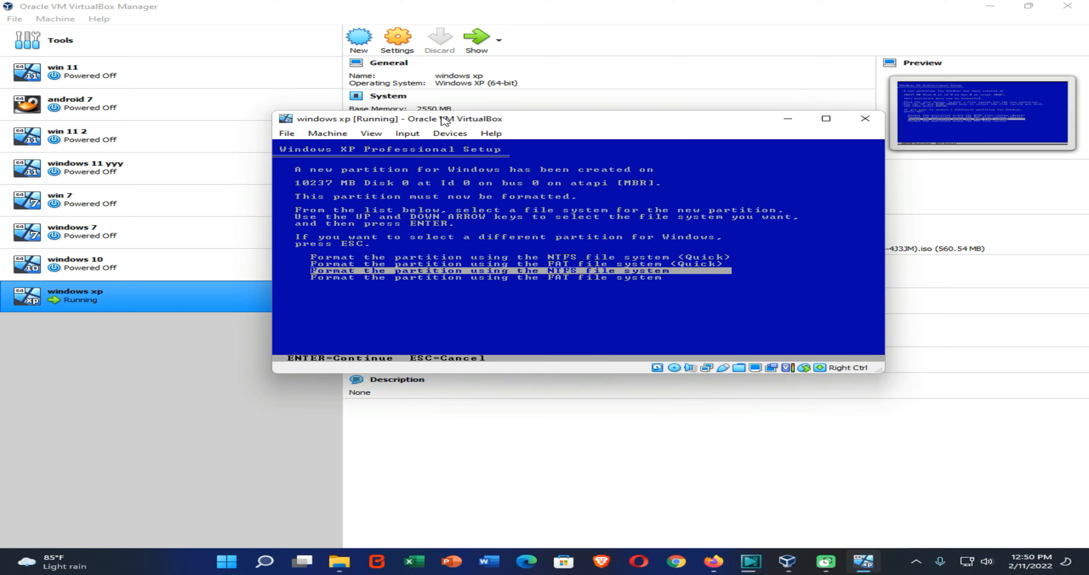
key(Return)
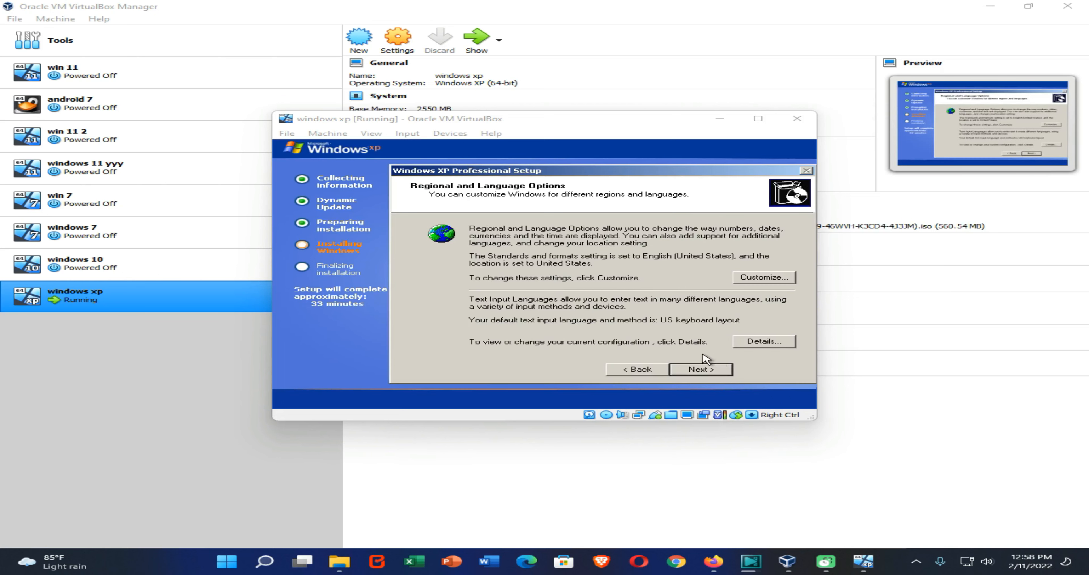
- Accept the default regional and language options and enter the owner's name, leaving the organization blank
click(697, 369)
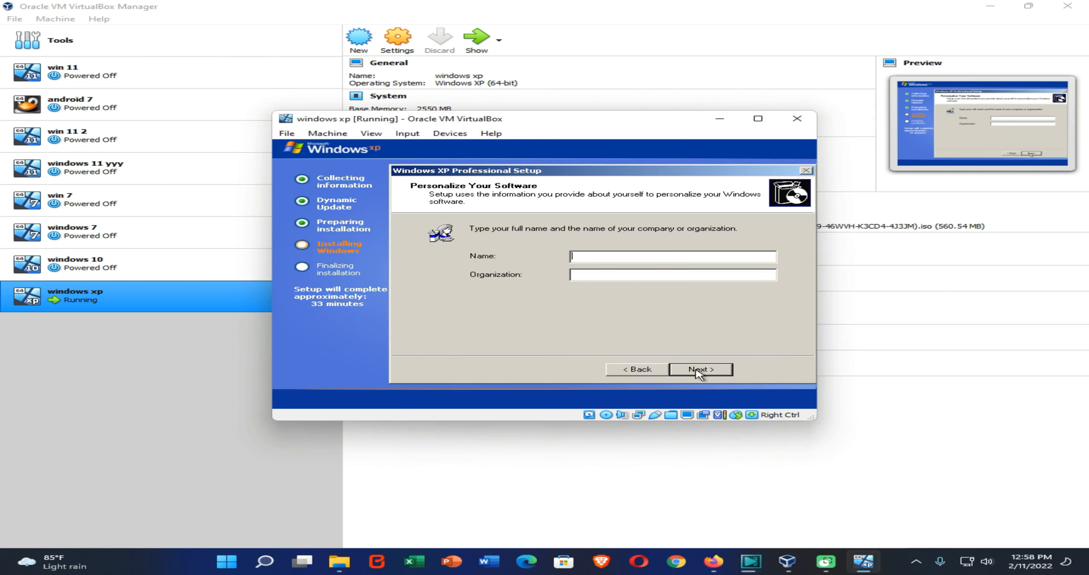
text(thari)
click(706, 370)
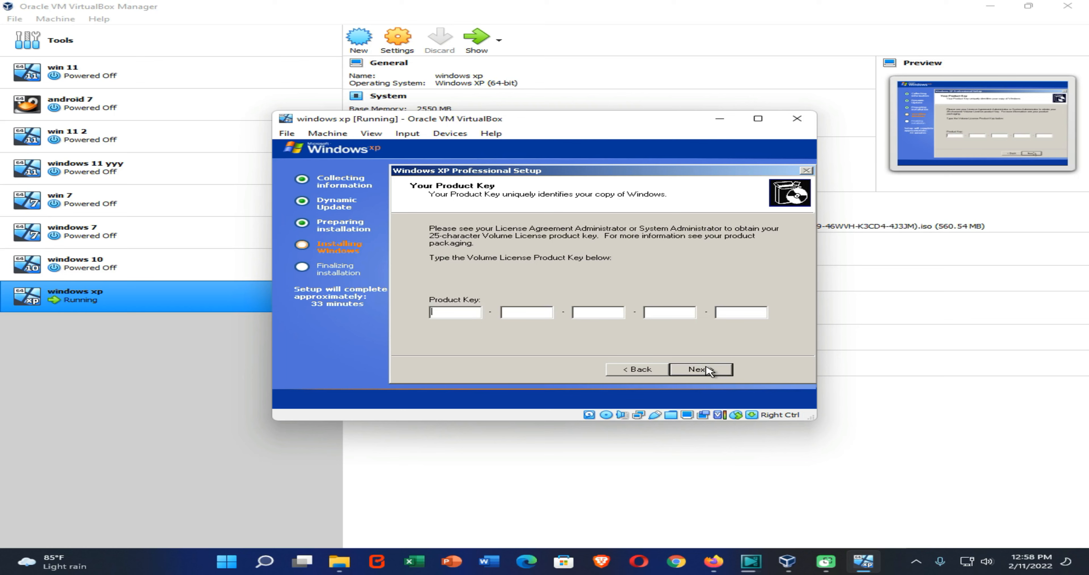
- Try to continue without a product key, dismiss the error, and set the machine's shared clipboard to Host To Guest
click(706, 369)
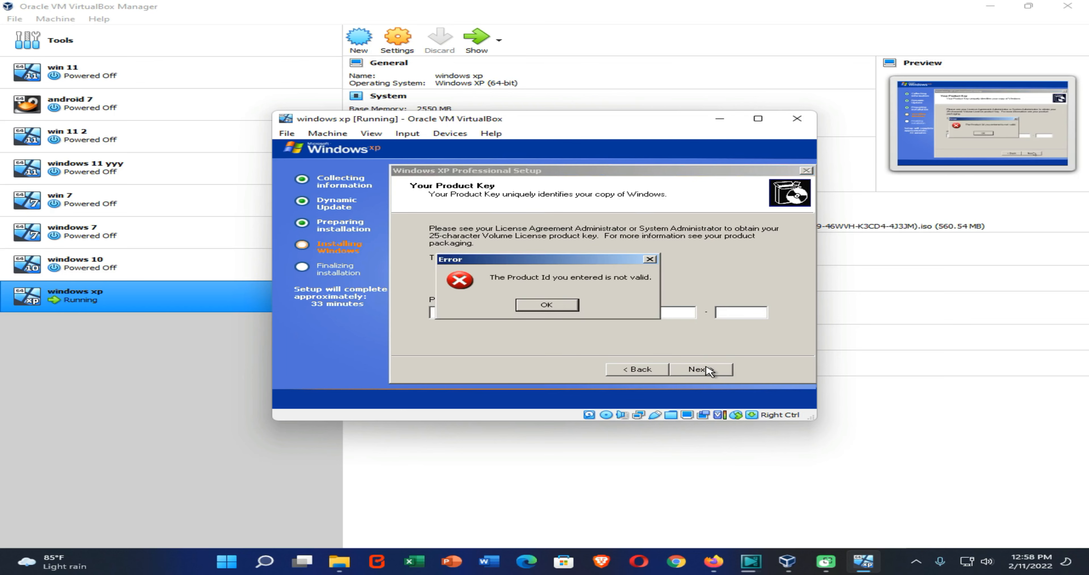
click(560, 301)
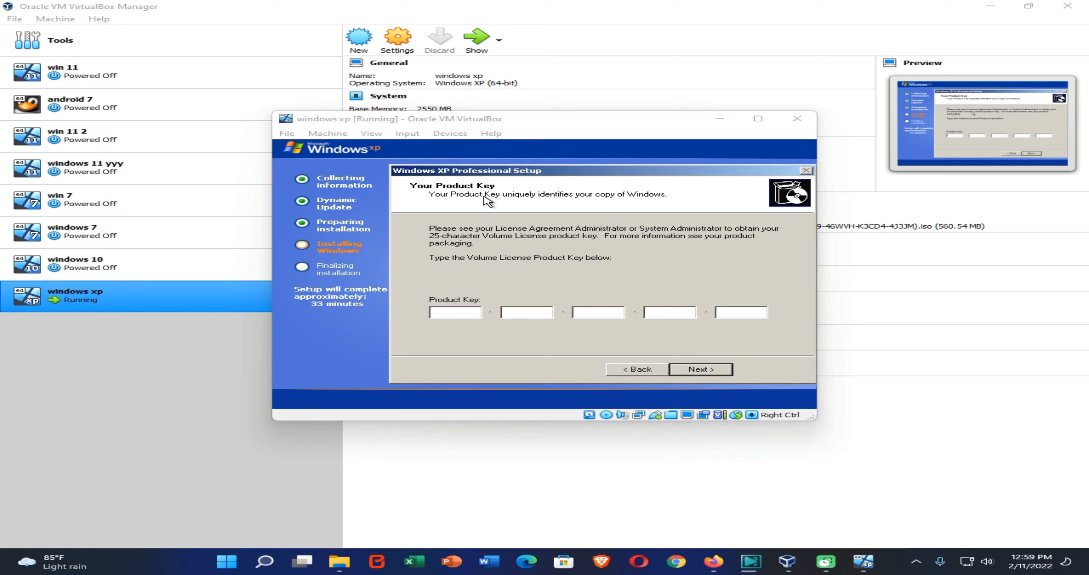
click(407, 135)
mouse_move(437, 142)
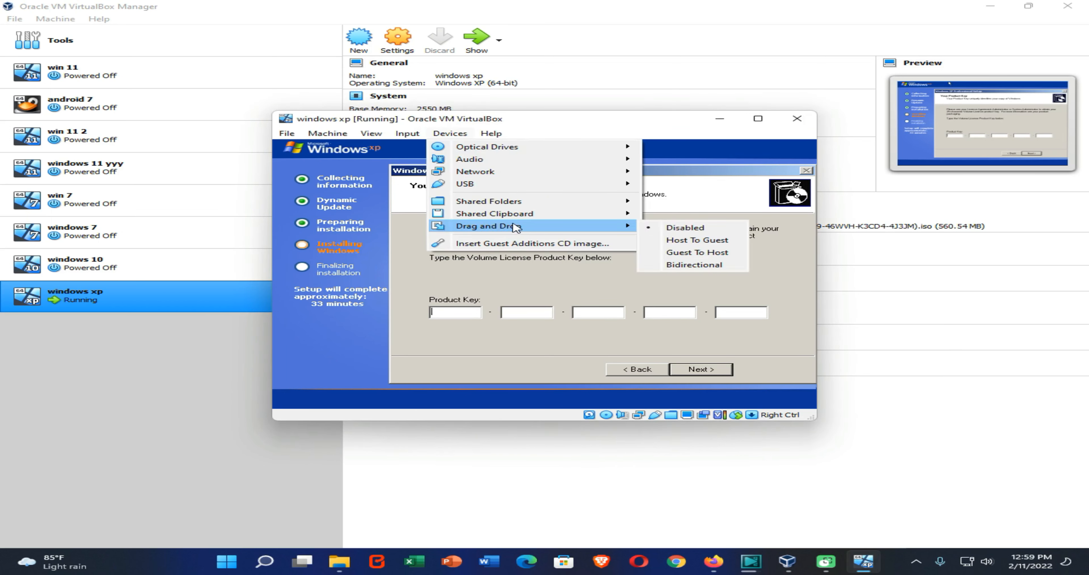
mouse_move(580, 219)
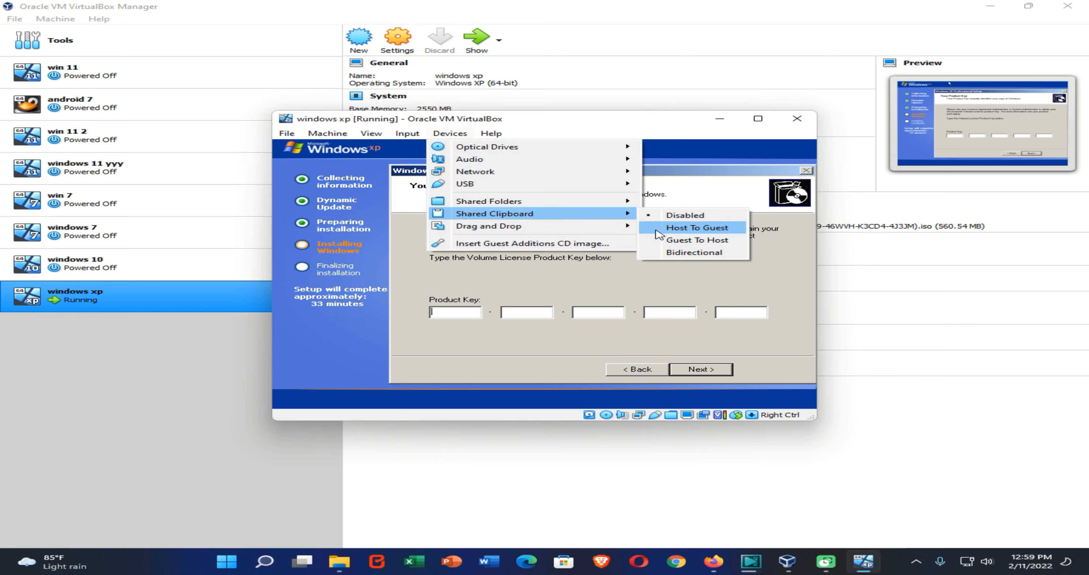
click(673, 230)
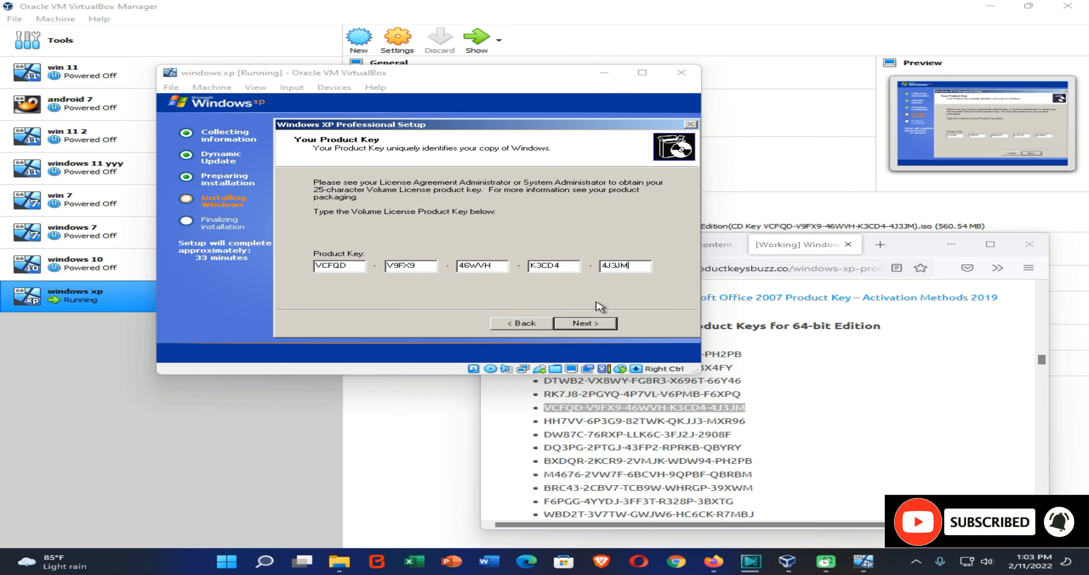
- Submit the volume license product key and accept the default computer name, blank administrator password, date and time, and typical network settings
click(586, 324)
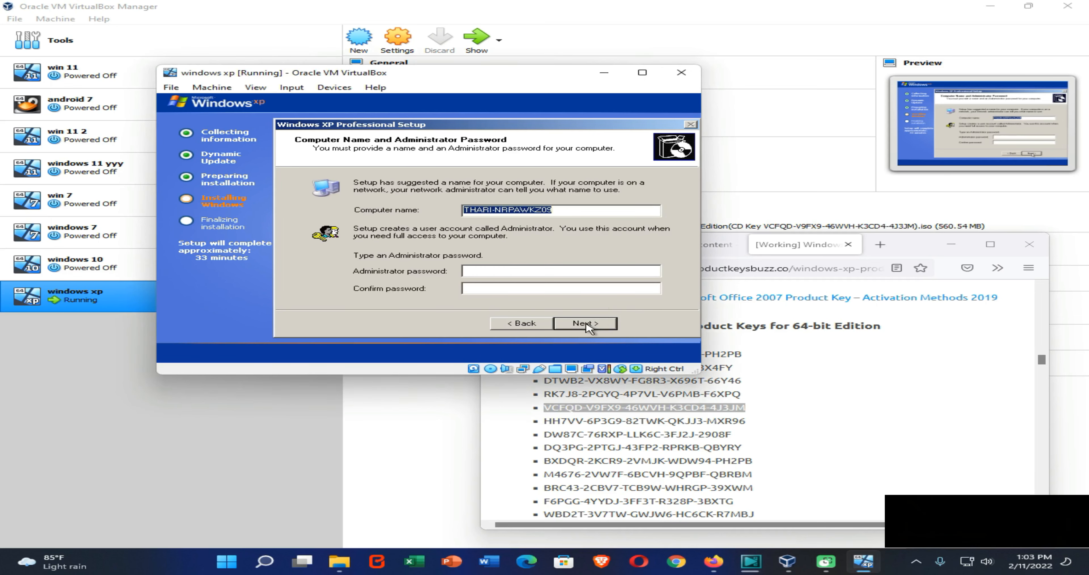
click(587, 326)
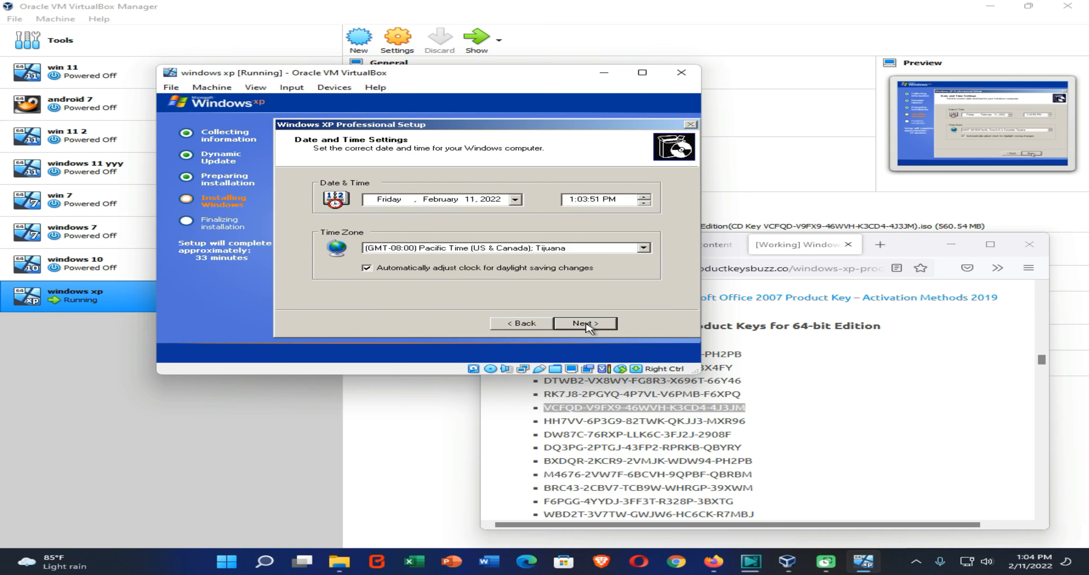
click(587, 324)
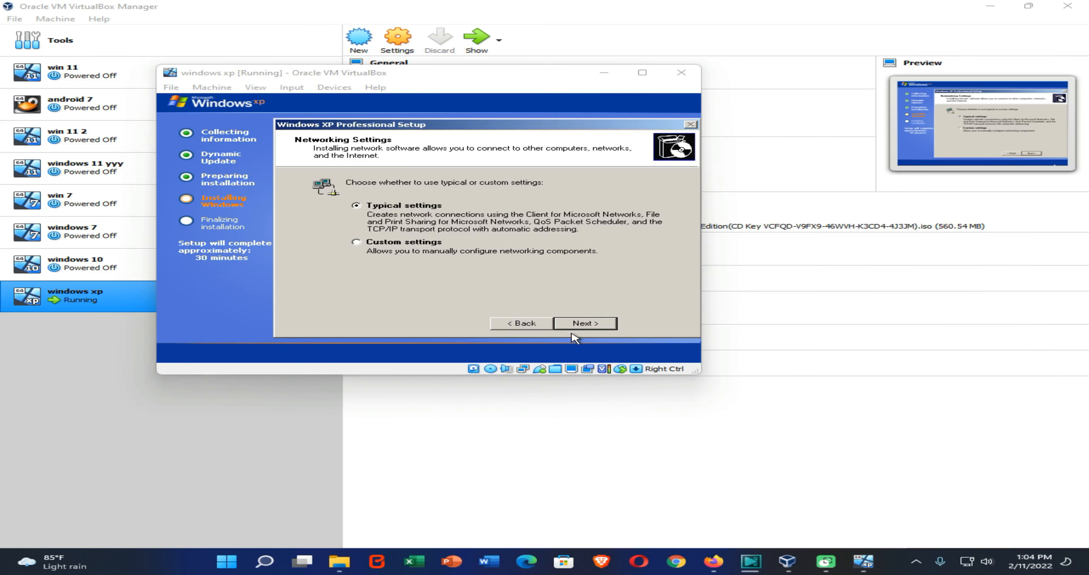
click(586, 328)
click(586, 323)
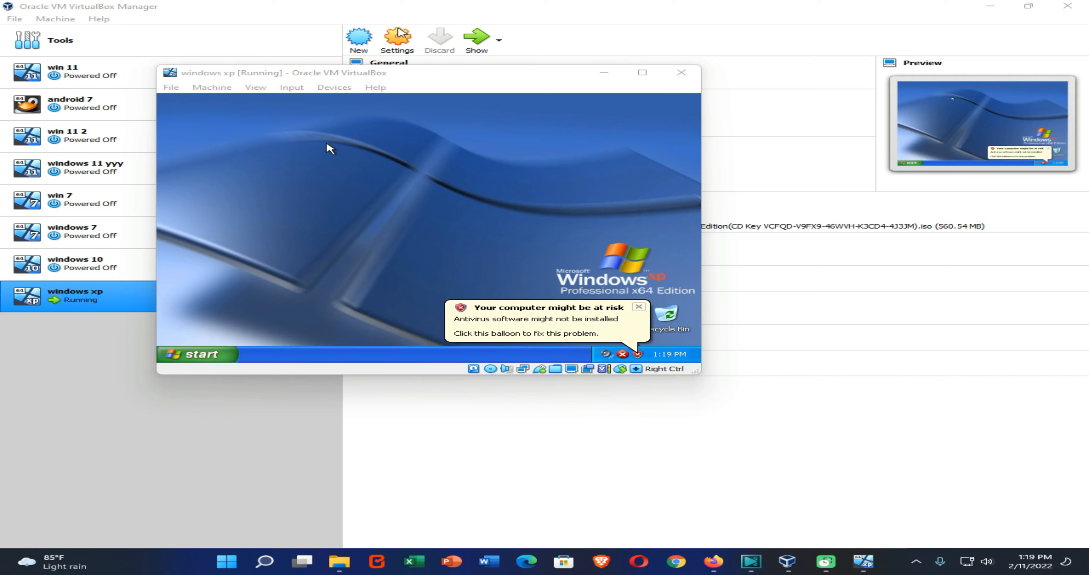
- Maximize the virtual machine window, open My Computer in Windows XP, and dismiss the display settings notification
click(642, 77)
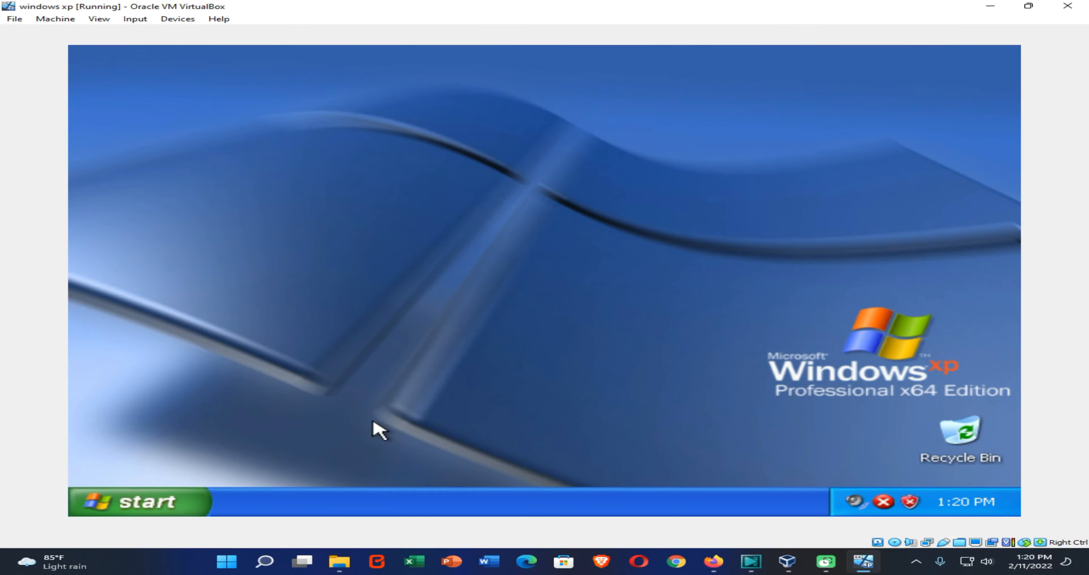
click(133, 502)
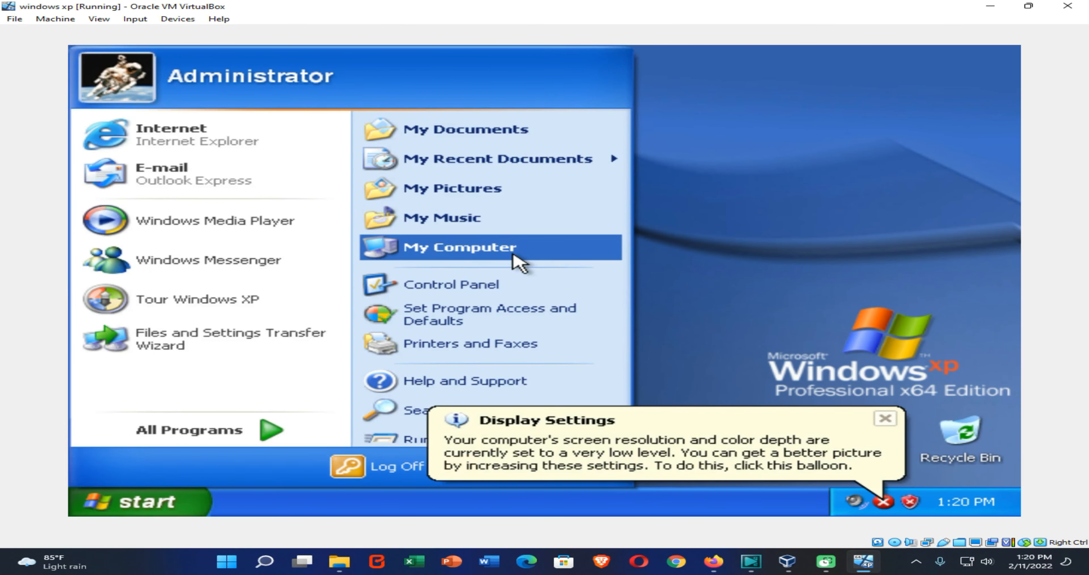
click(524, 249)
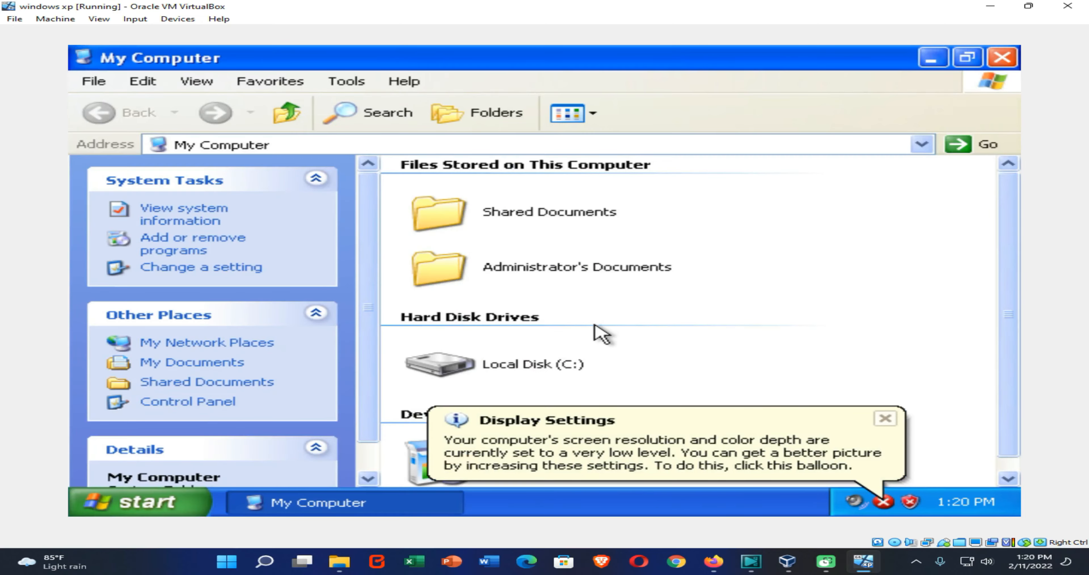
scroll(605, 330, down, 1)
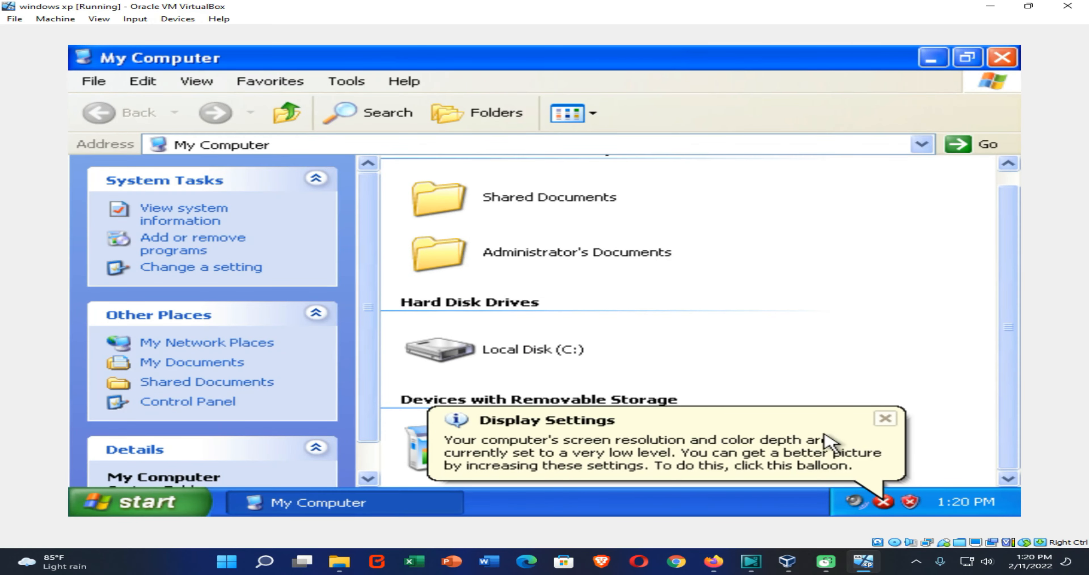
click(885, 418)
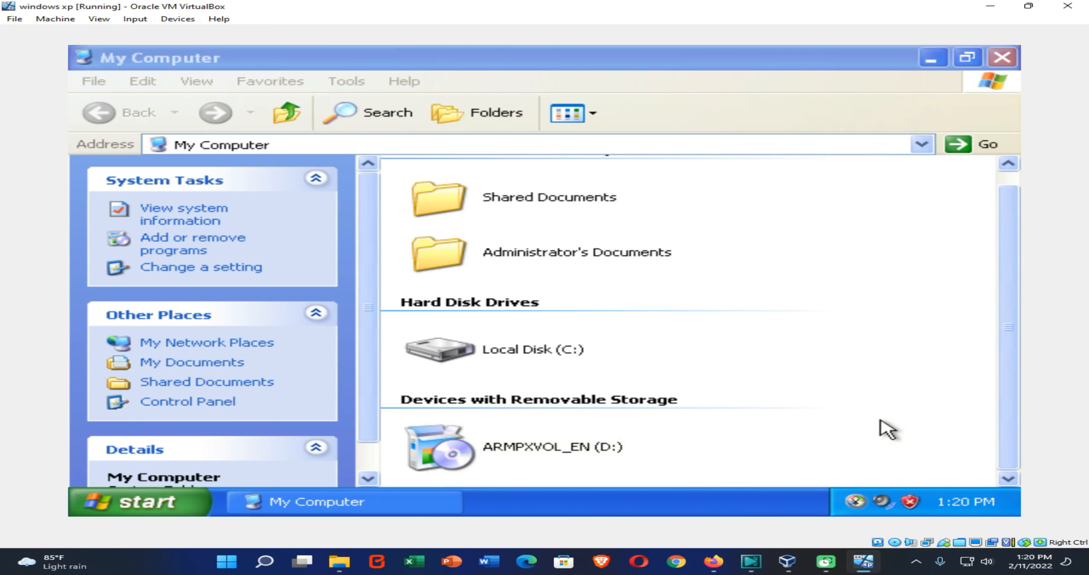
click(859, 419)
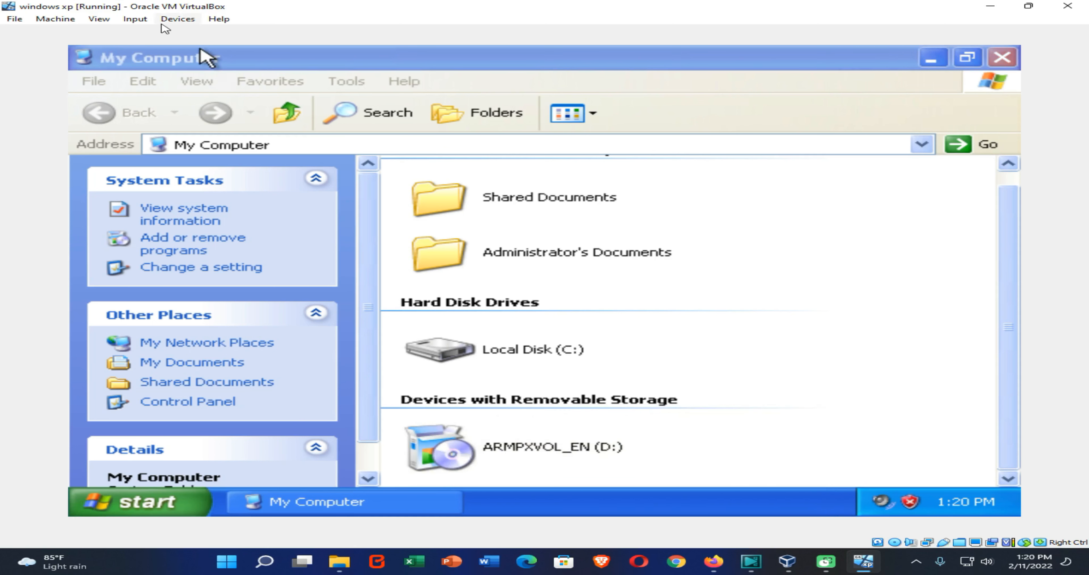
- Insert the Guest Additions CD image into the running Windows XP machine
click(181, 20)
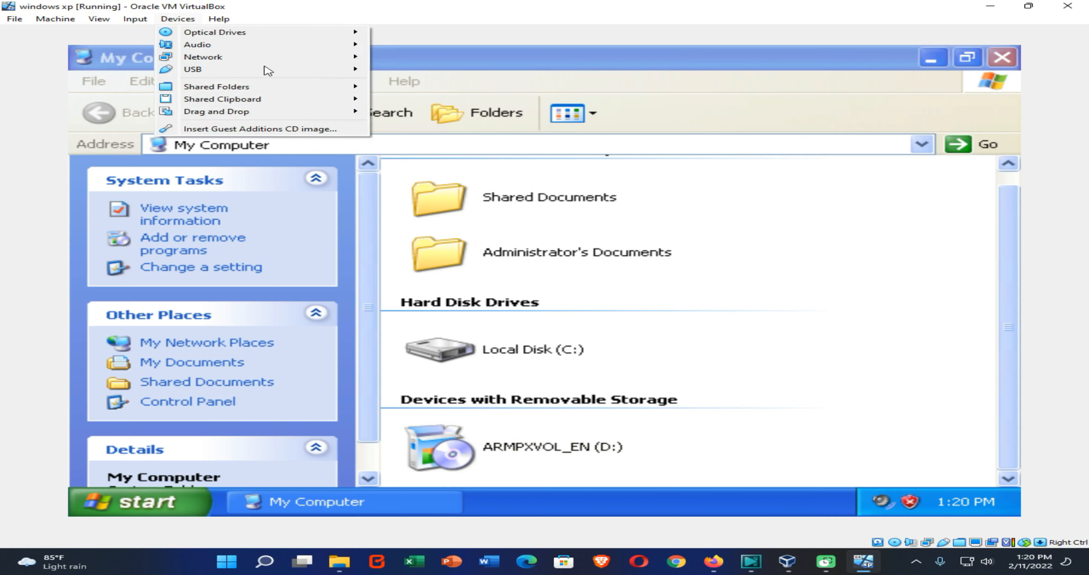
click(308, 128)
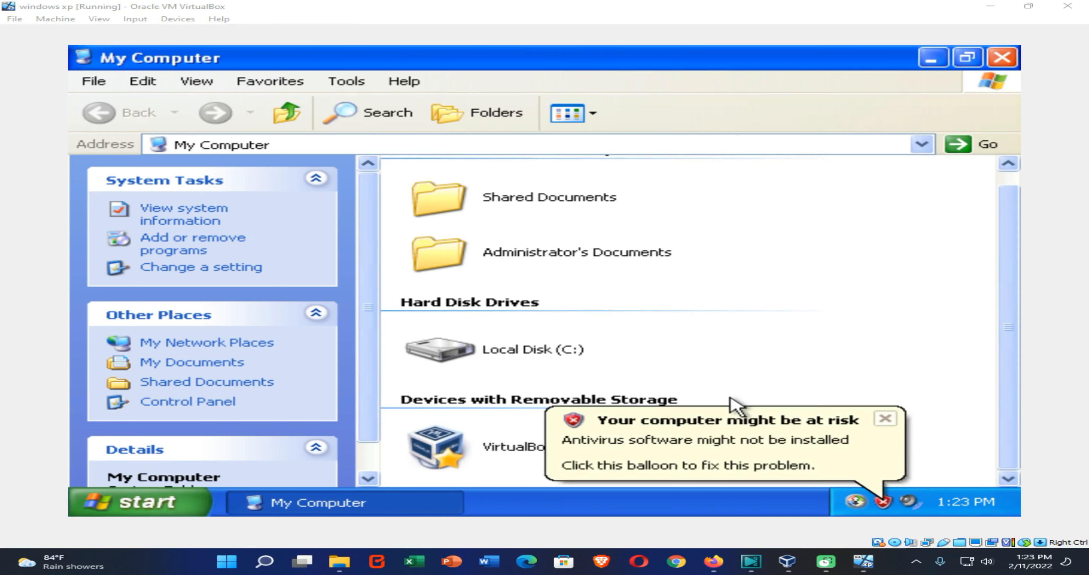
- Dismiss the antivirus notification and launch the VirtualBox Guest Additions installer from drive D:
click(886, 423)
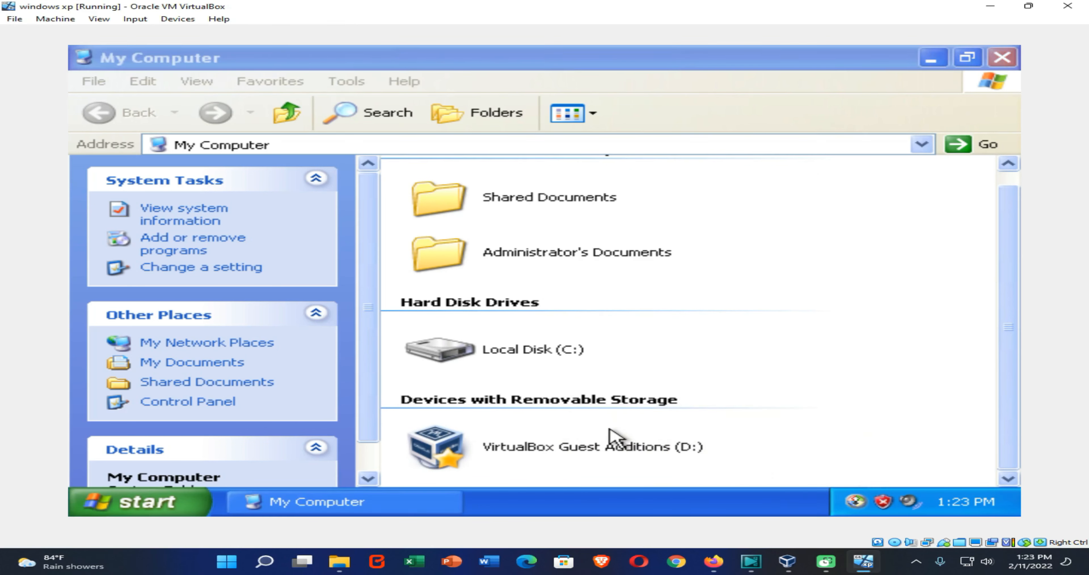
click(540, 448)
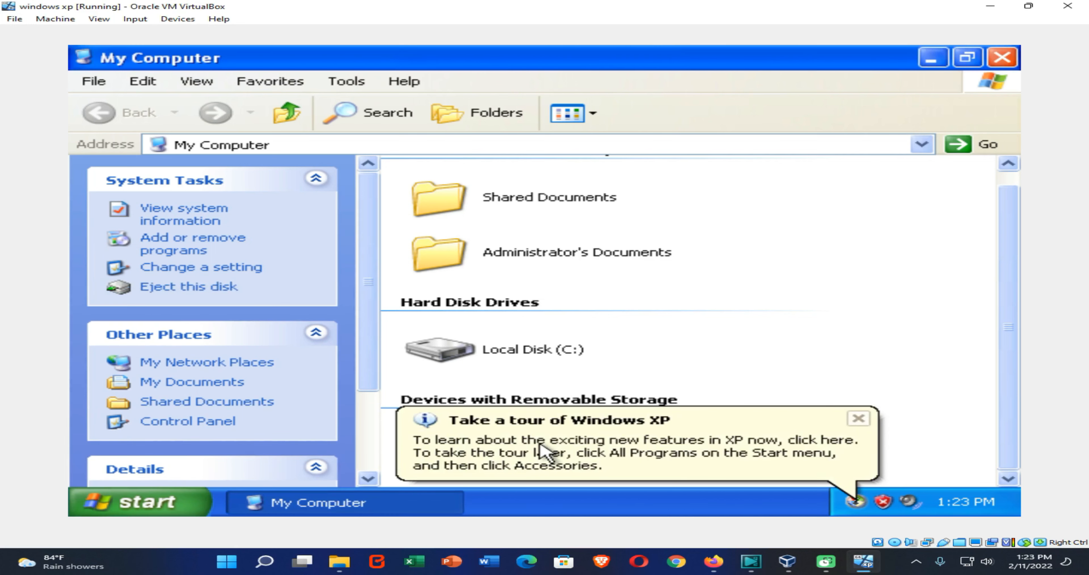
click(540, 448)
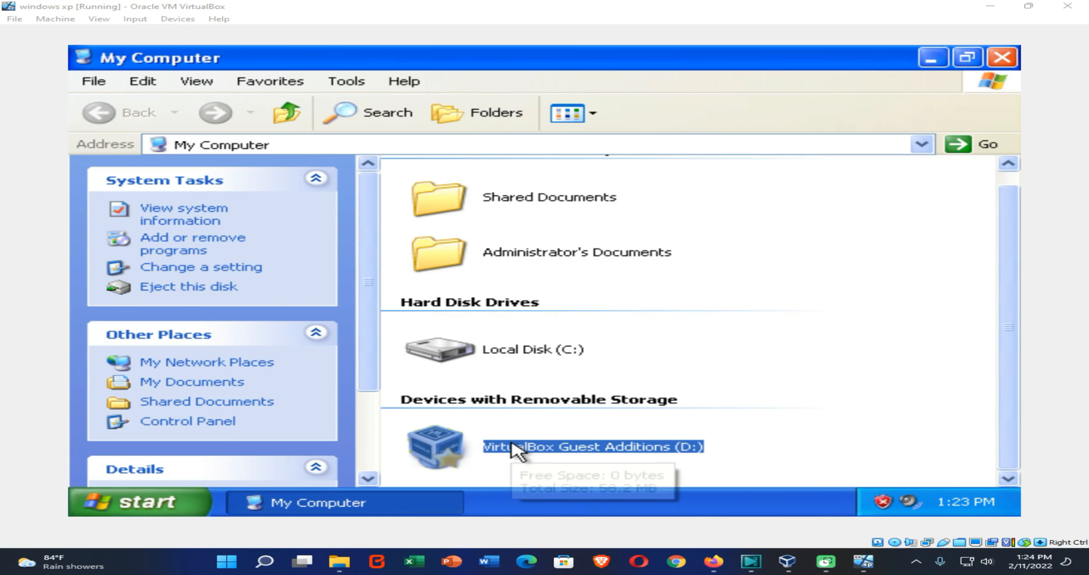
double_click(512, 444)
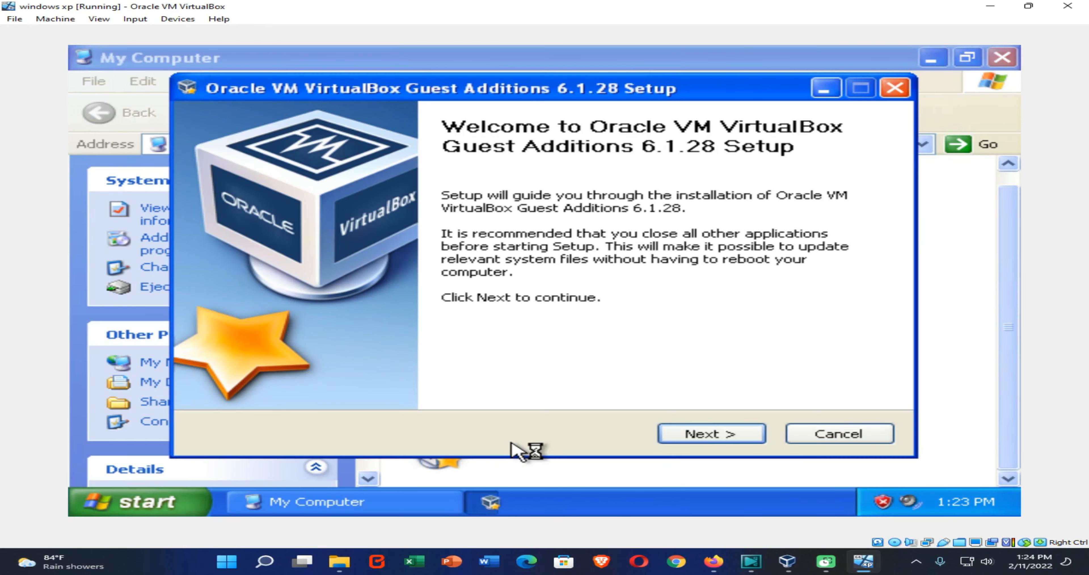
- Advance through the Guest Additions 6.1.28 setup welcome page and accept the default destination folder
click(679, 437)
click(679, 437)
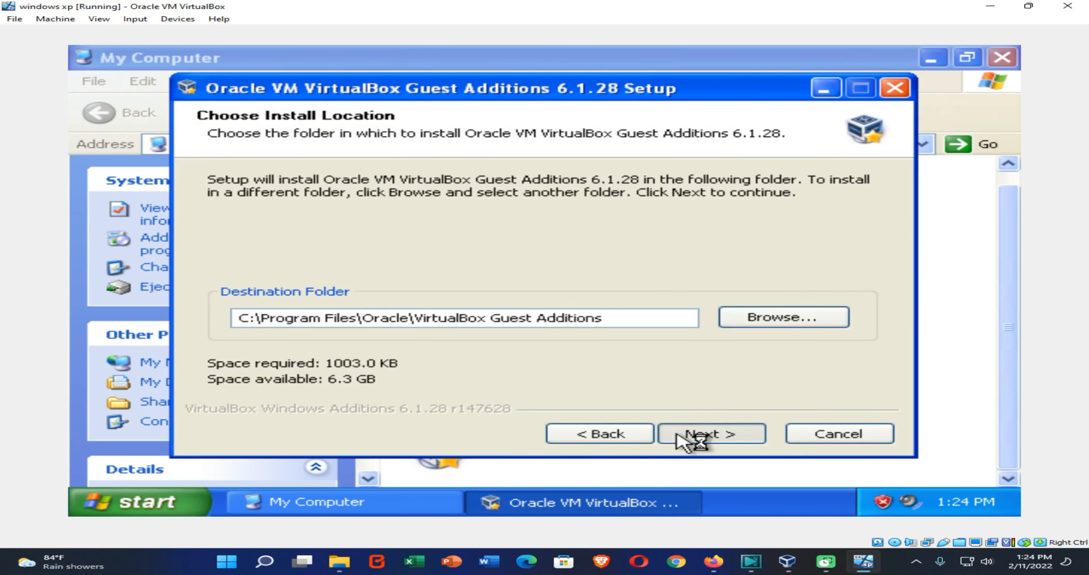
click(678, 437)
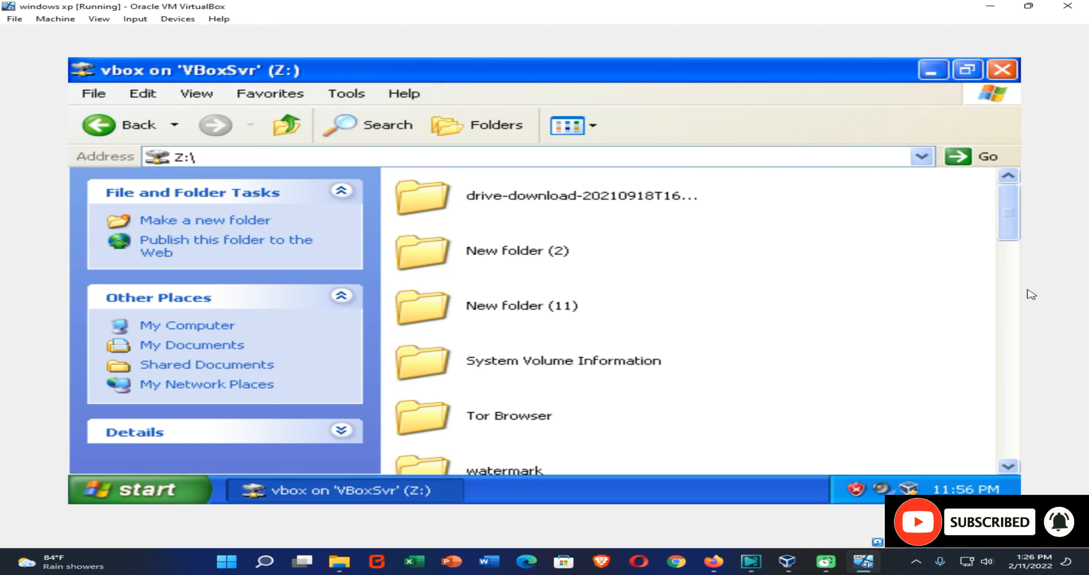
- Close the shared drive window, reopen the vbox share (Z:) from My Computer and look through its folders and files
click(1009, 71)
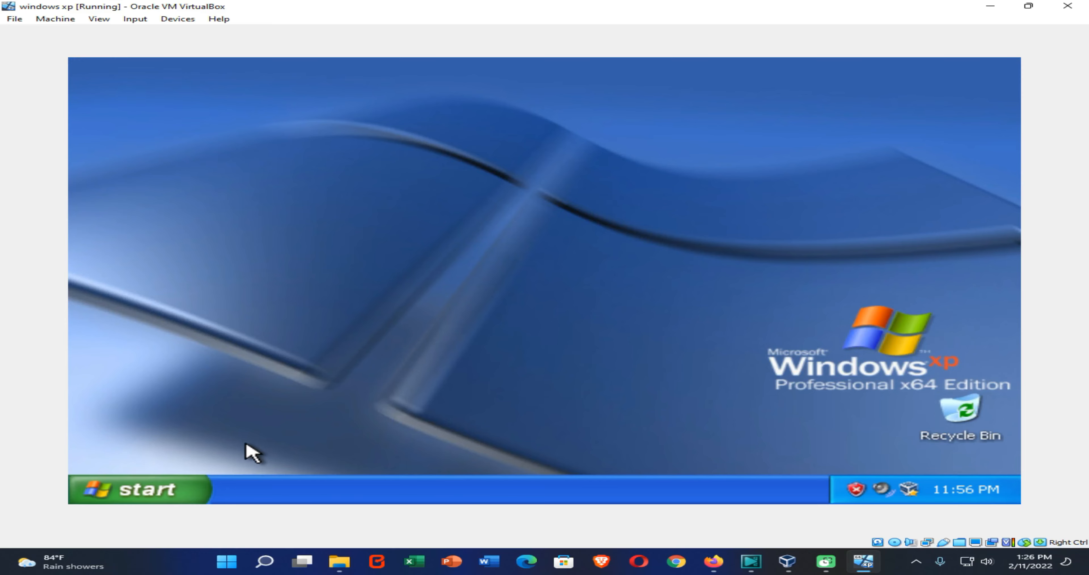
click(192, 486)
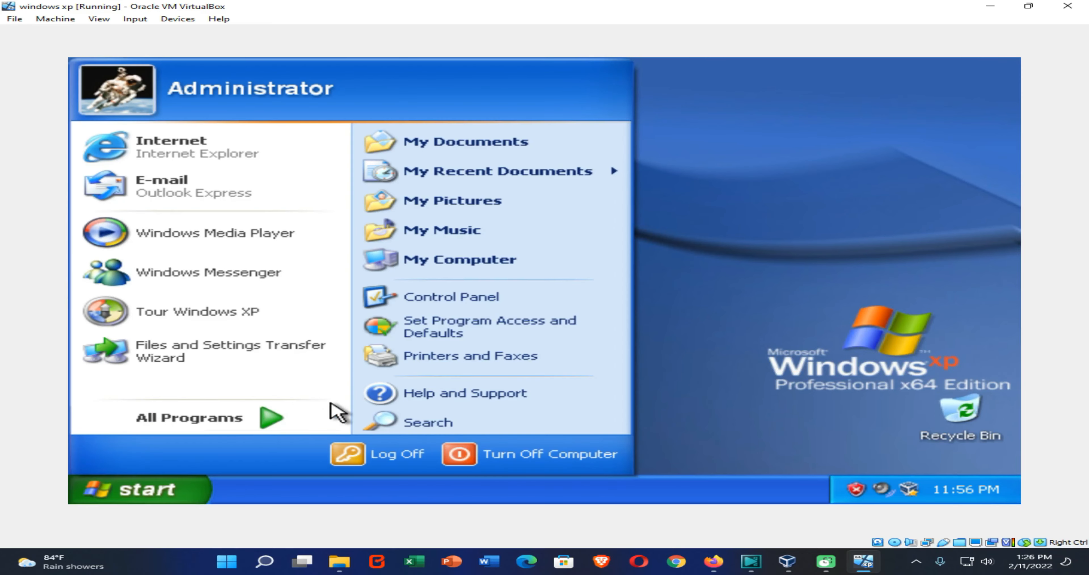
click(447, 268)
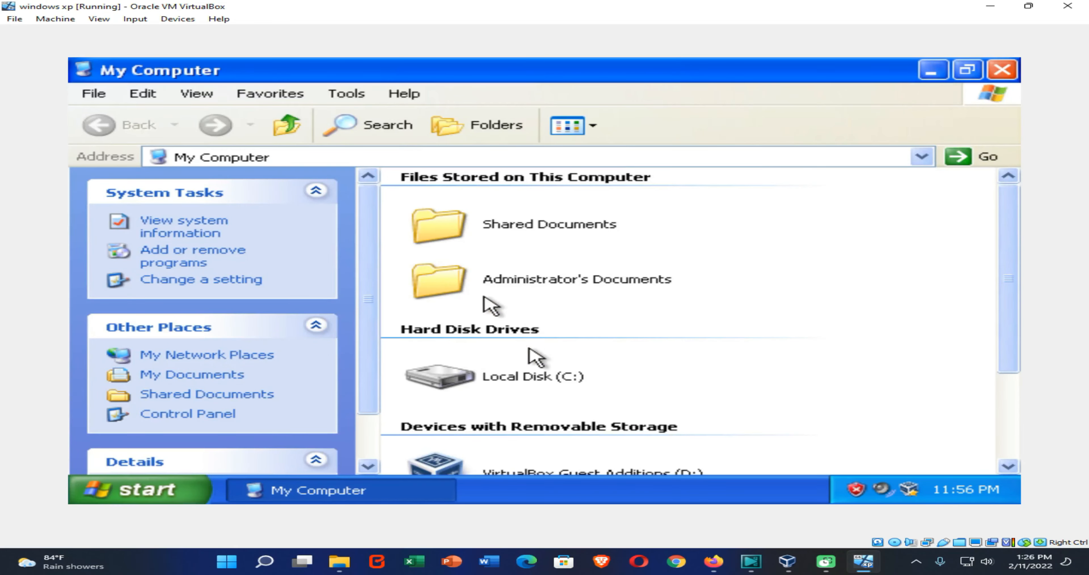
scroll(564, 374, down, 3)
double_click(494, 433)
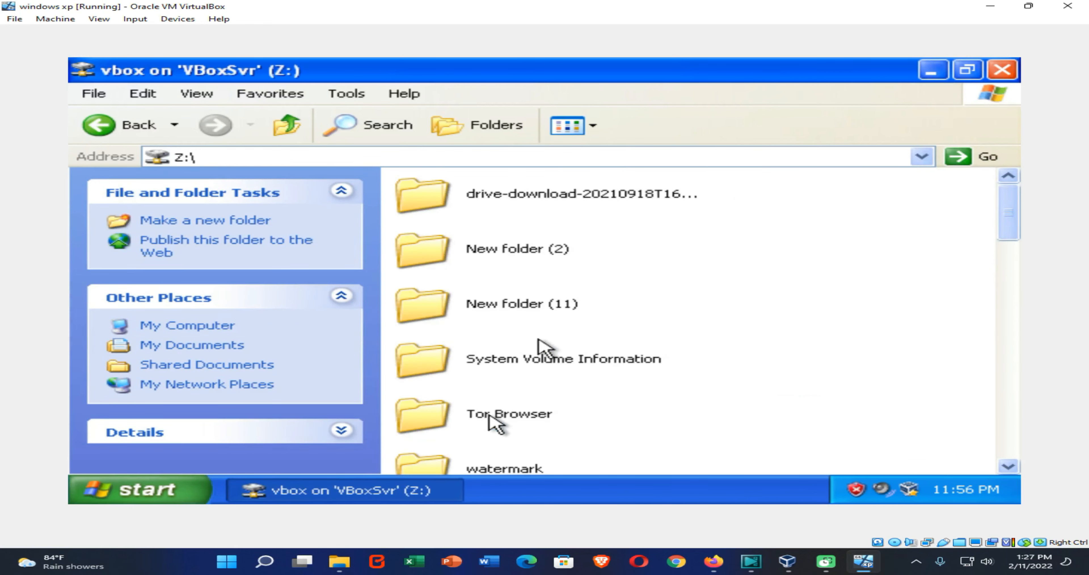
scroll(596, 372, down, 2)
scroll(592, 376, down, 10)
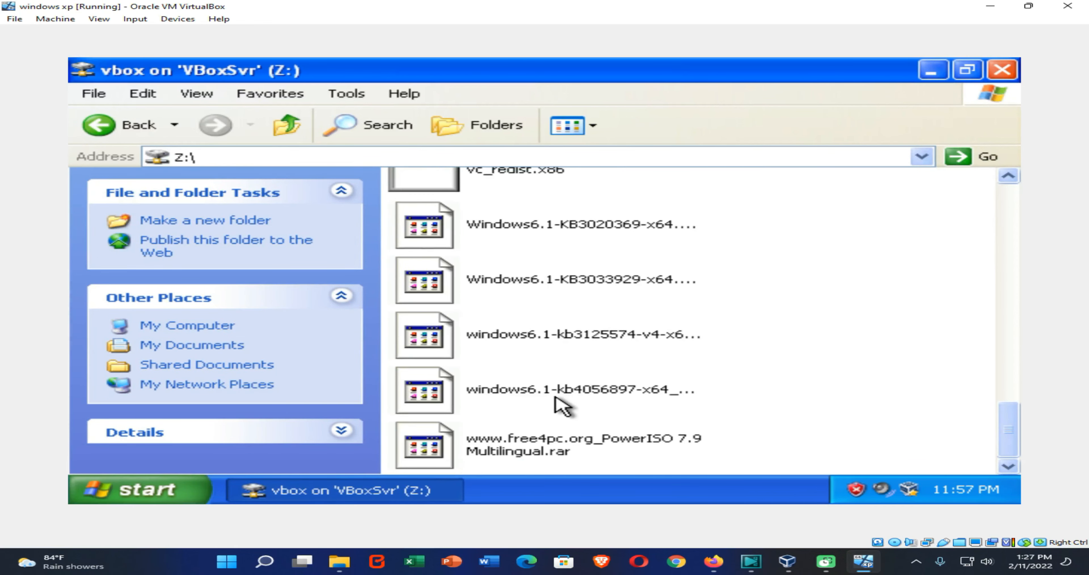
scroll(564, 404, up, 15)
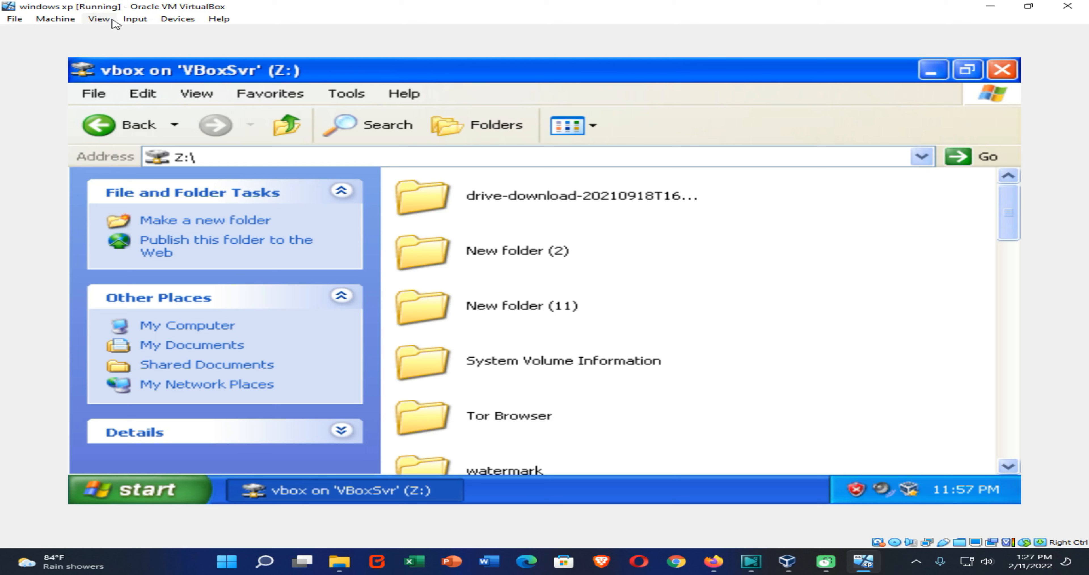
- Scale the virtual machine's Virtual Screen 1 to 100%
click(100, 20)
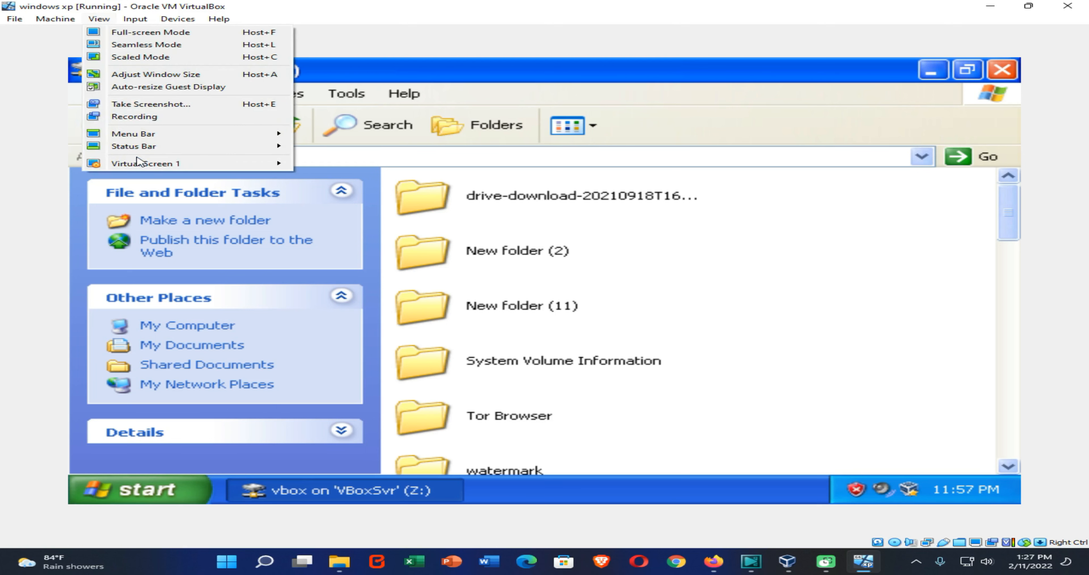
mouse_move(140, 163)
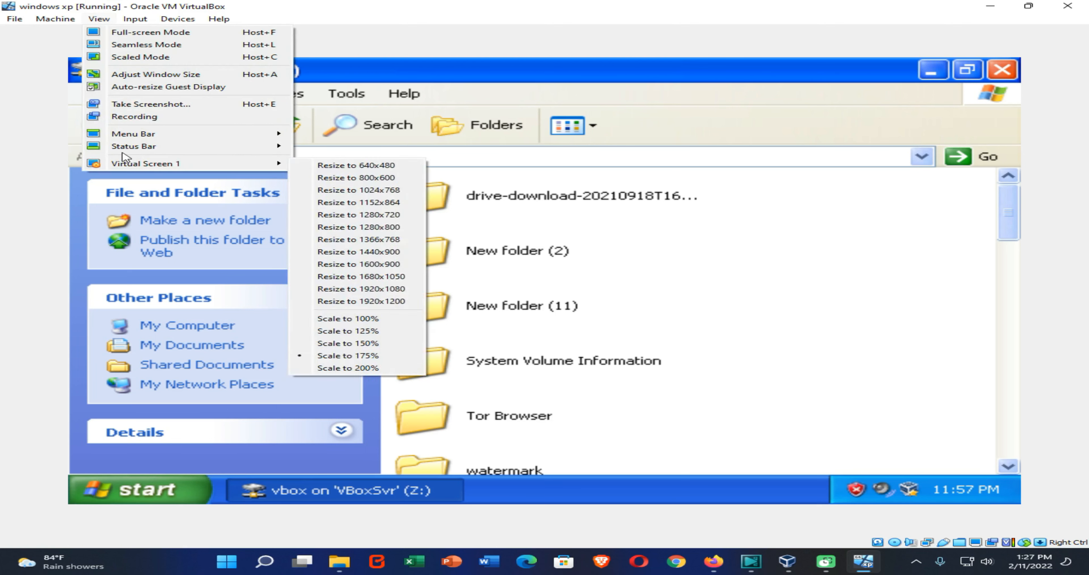
click(345, 321)
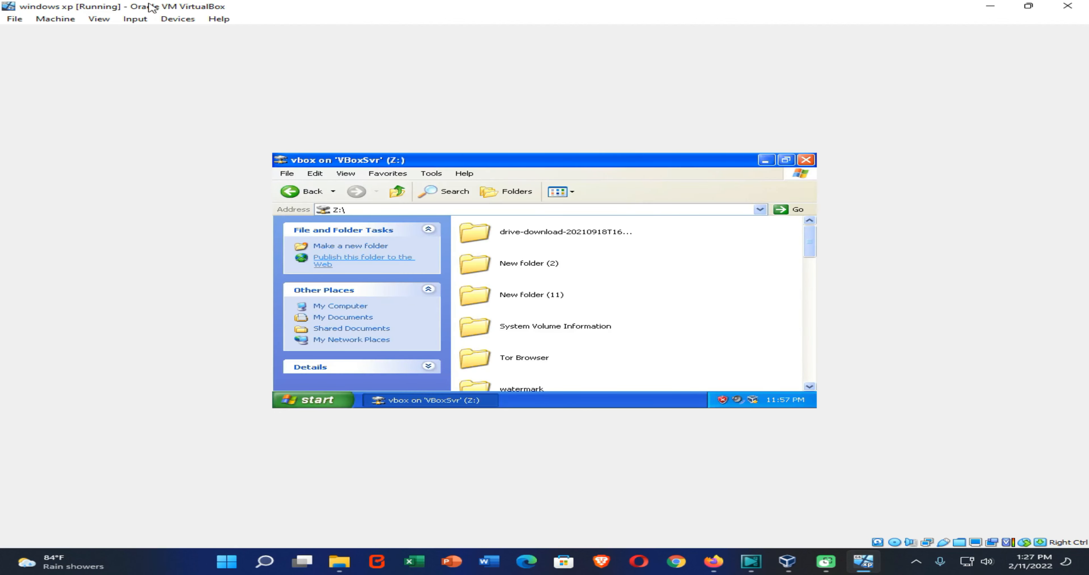
- Resize Virtual Screen 1 to 640x480, and restore and re-maximize the virtual machine window
click(99, 19)
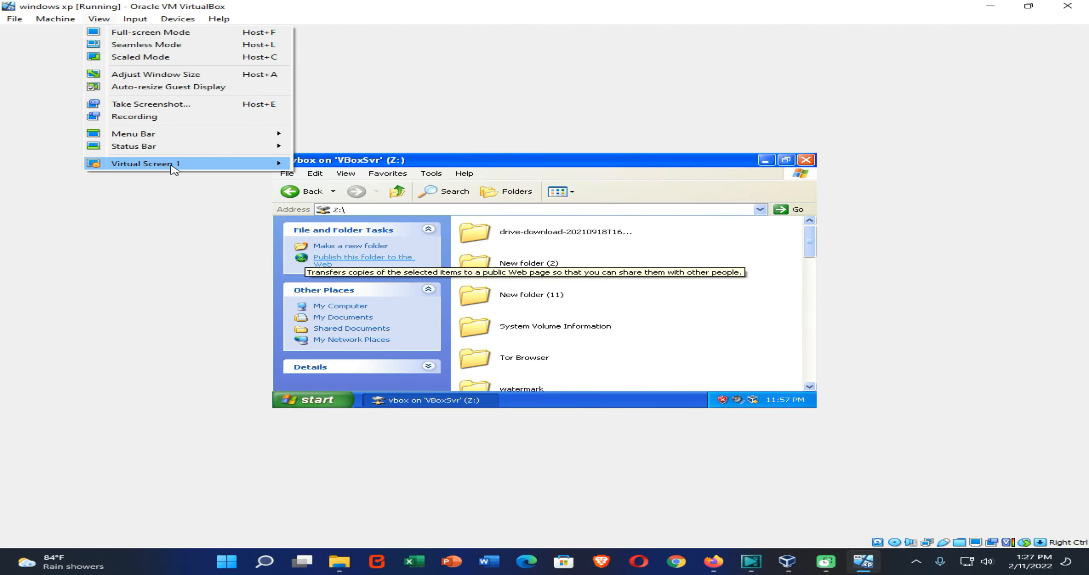
mouse_move(173, 168)
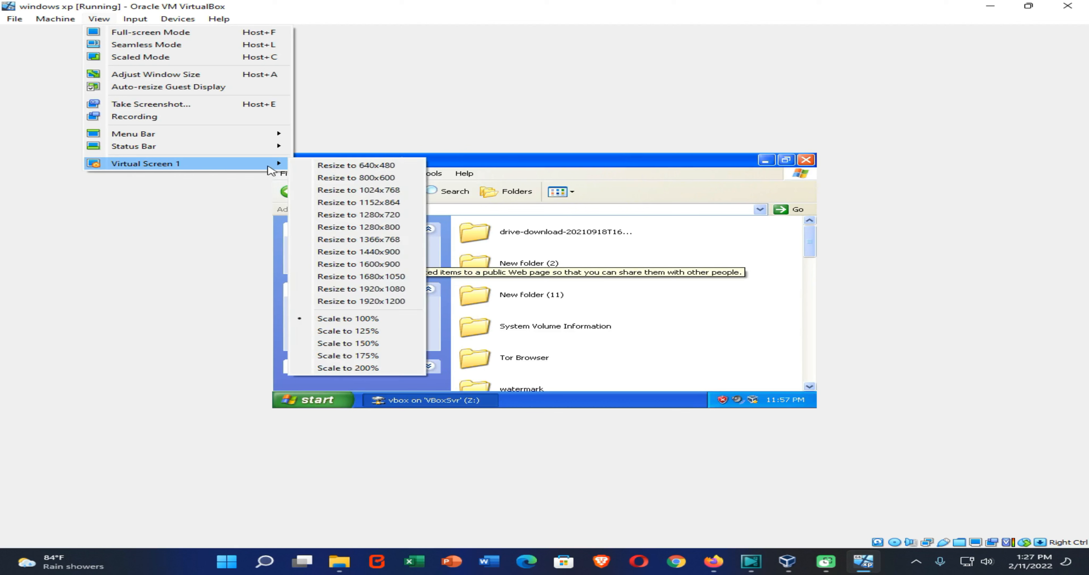
click(346, 167)
click(1030, 6)
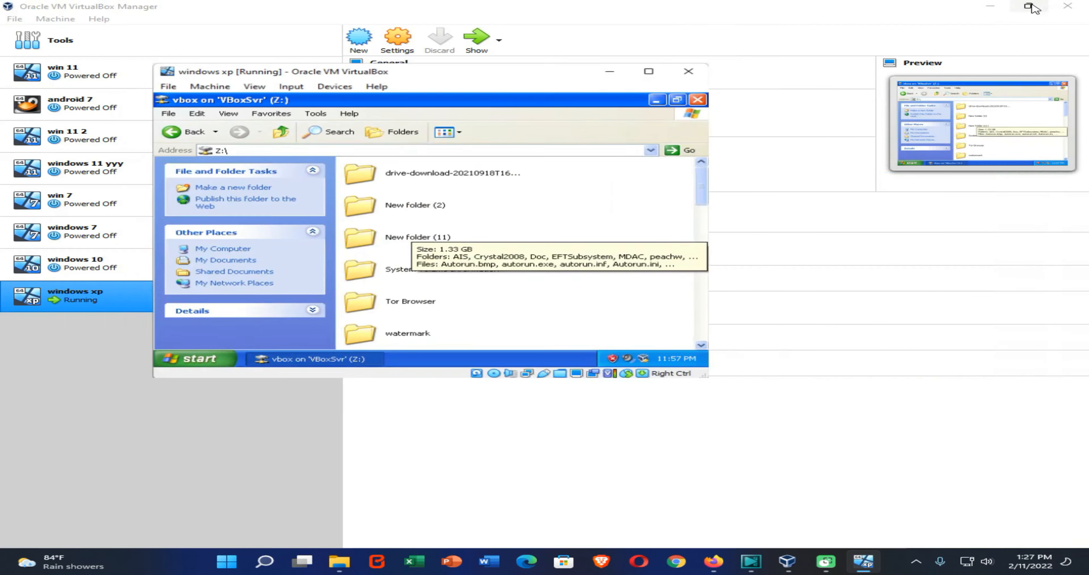
click(648, 73)
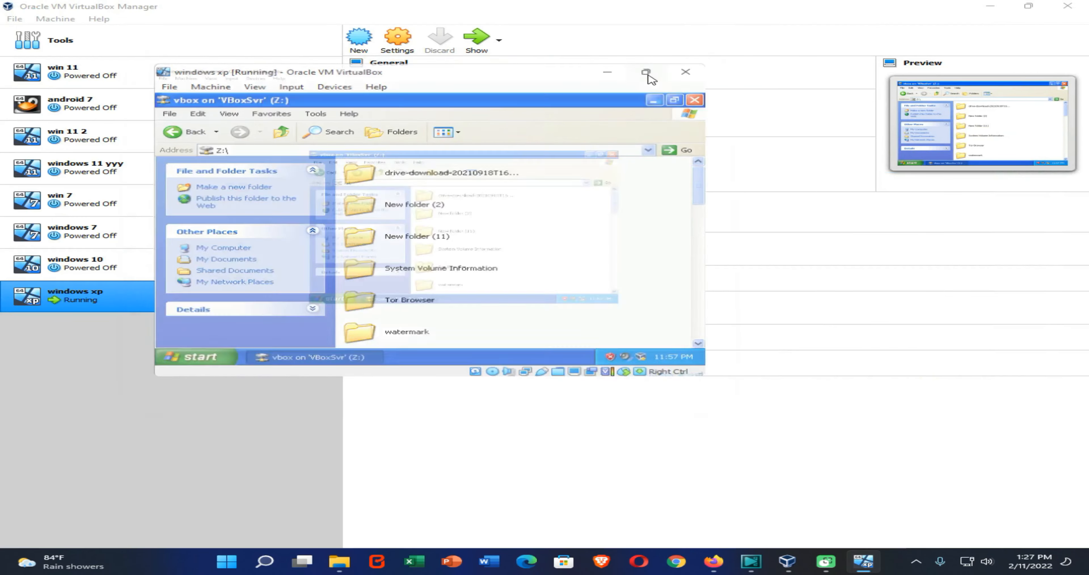